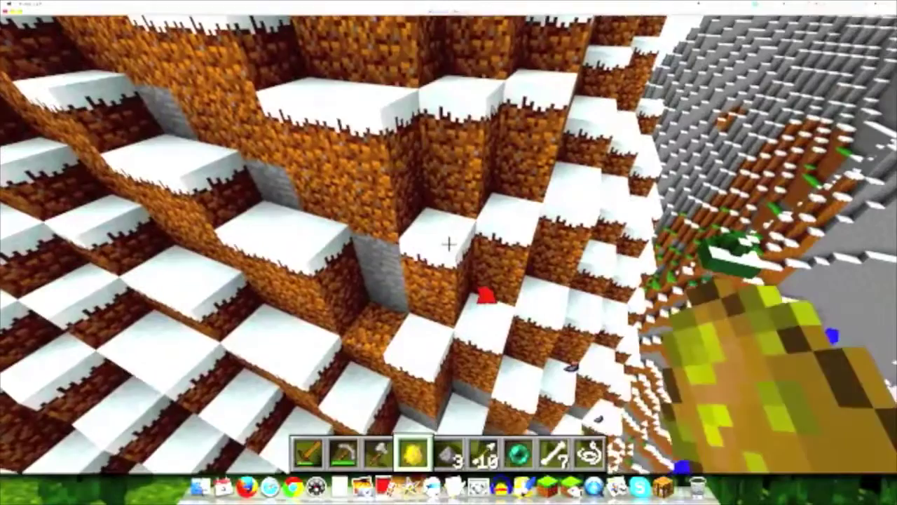
Spawn a red horse on the snowy slope with the spawn egg.
right_click(449, 243)
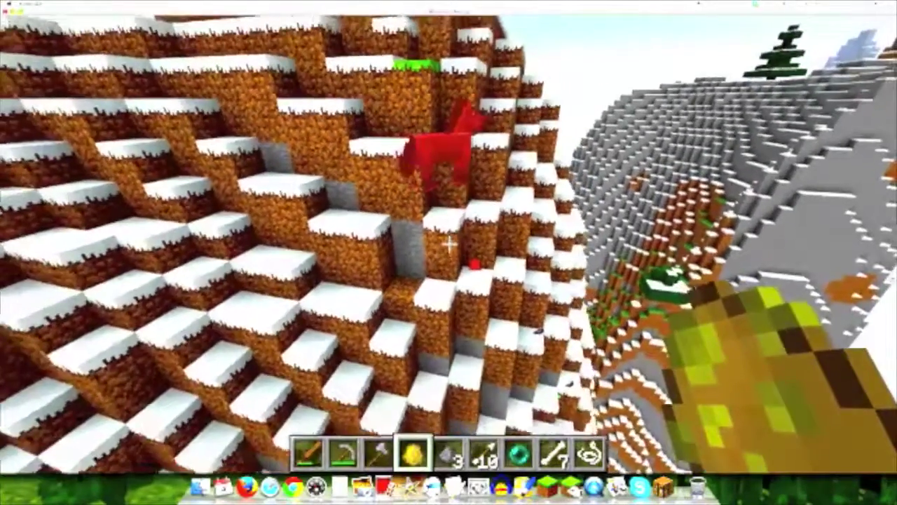
Lower Friendly Creatures to 24% in Music & Sounds and resume play.
key(Escape)
click(417, 223)
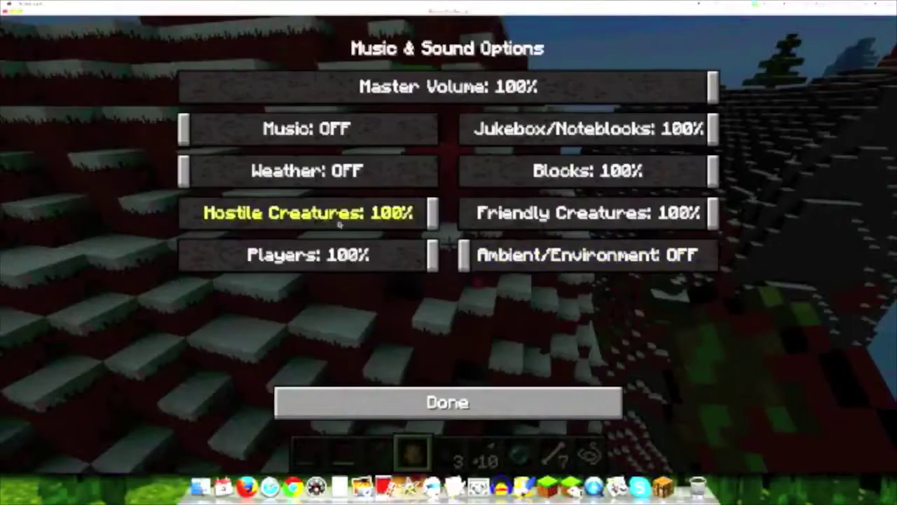
key(Escape)
key(Escape)
key(Escape)
click(358, 286)
click(307, 222)
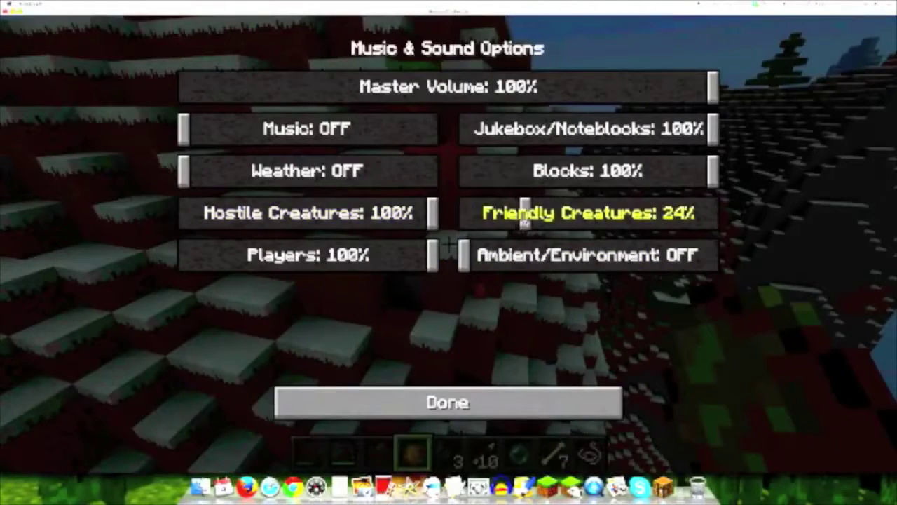
key(Escape)
key(Escape)
key(Escape)
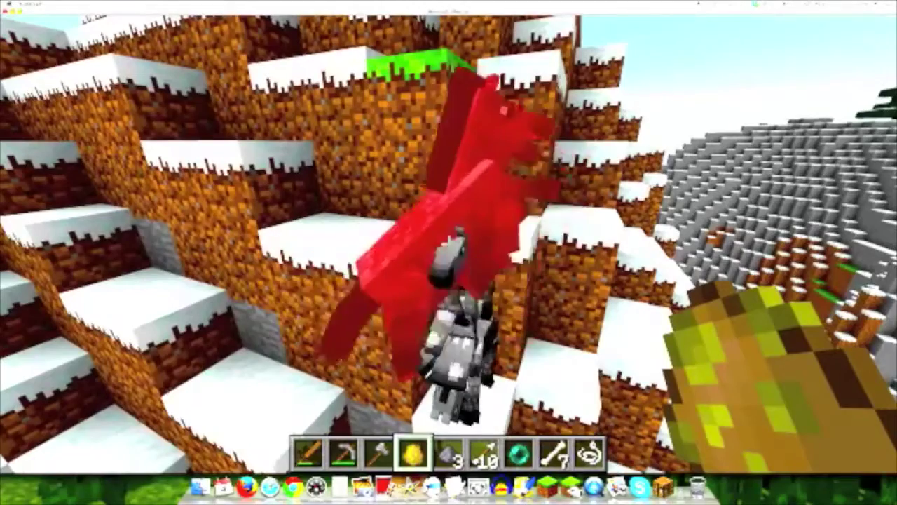
Kill the red horse on the ledge, then switch to the wooden sword.
click(449, 252)
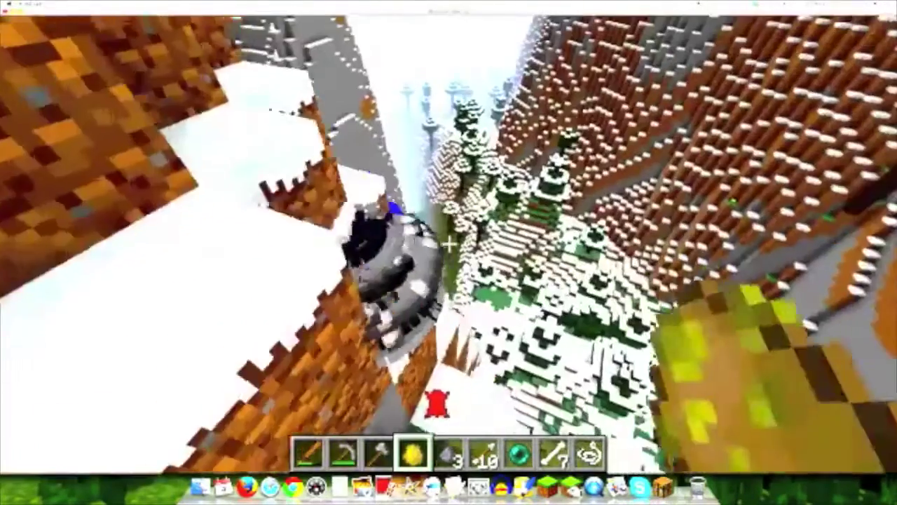
key(1)
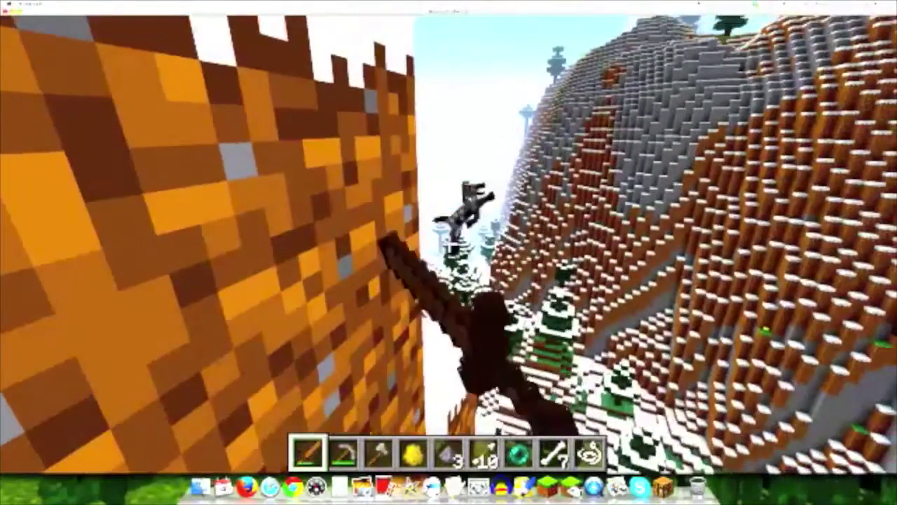
Spawn two horses on the snowy cliff ledge with the spawn egg.
key(5)
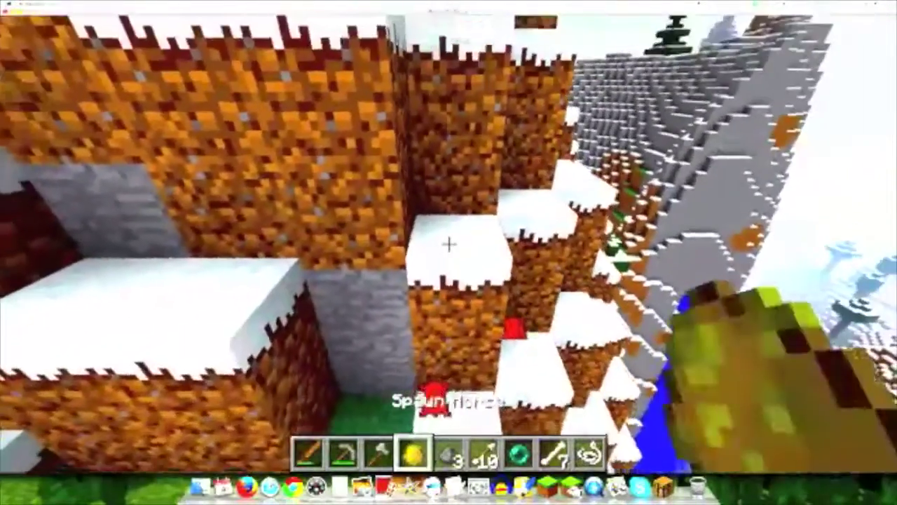
right_click(449, 244)
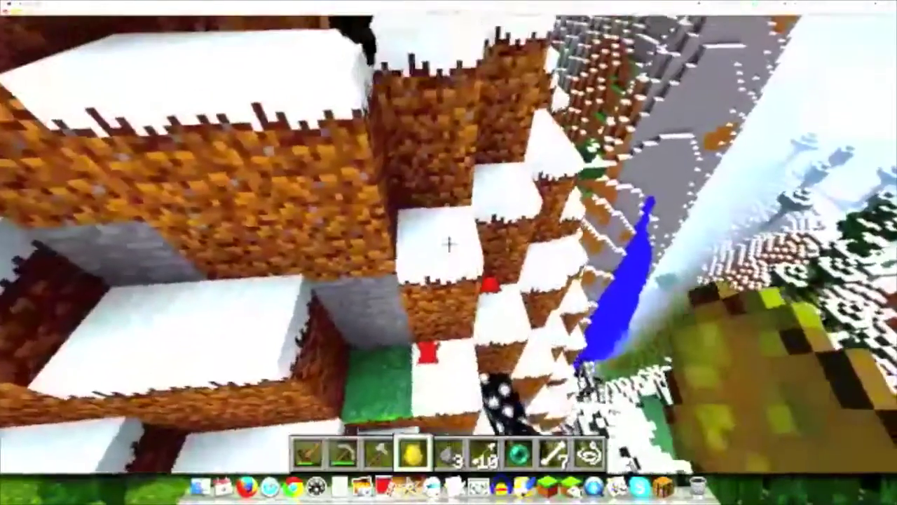
right_click(449, 243)
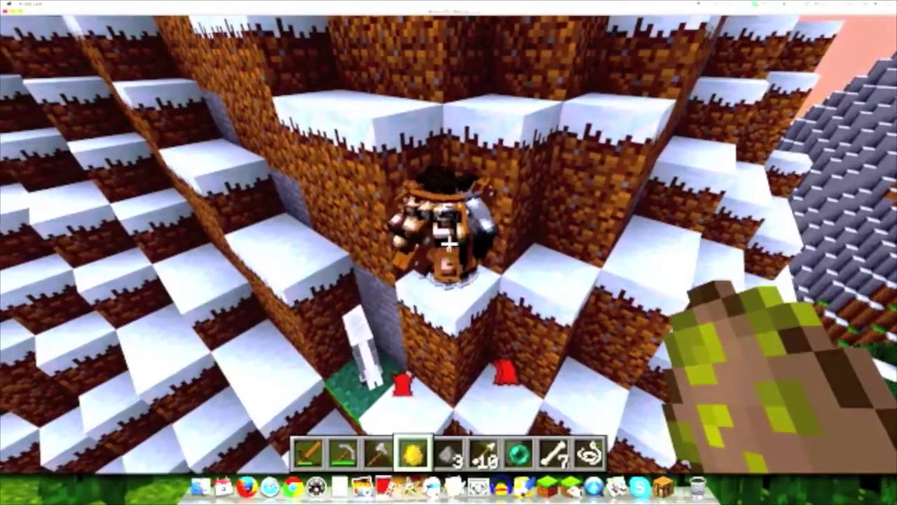
Take the wooden sword and hit the spawned horse on the ledge.
key(1)
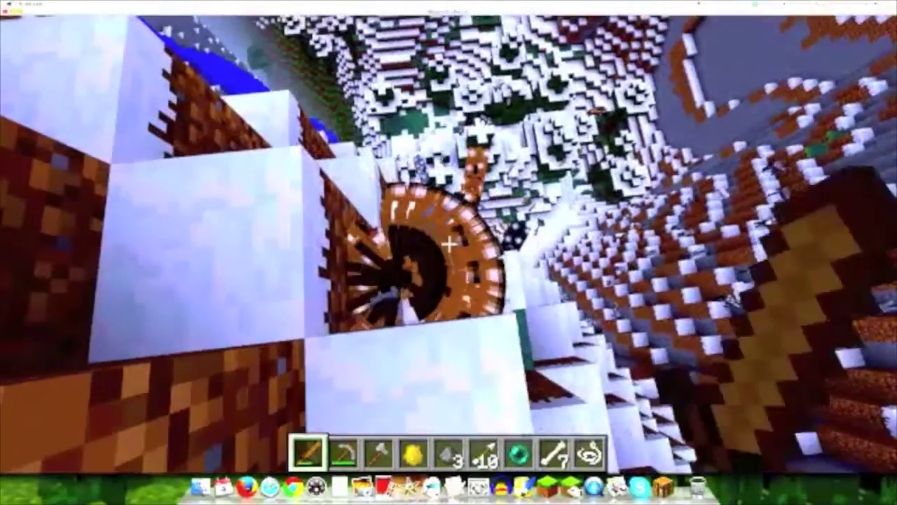
click(449, 246)
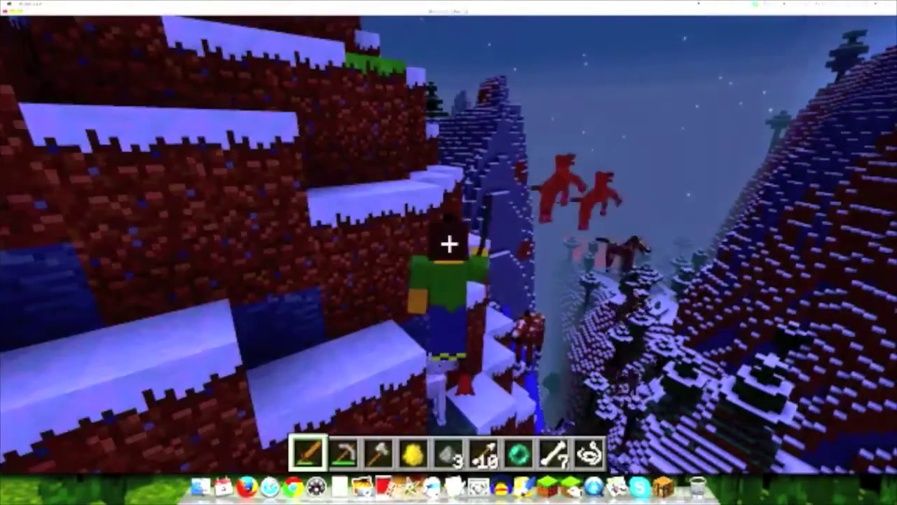
Check the front camera view, spawn a dark horse on the ledge, and take the sword.
key(F5)
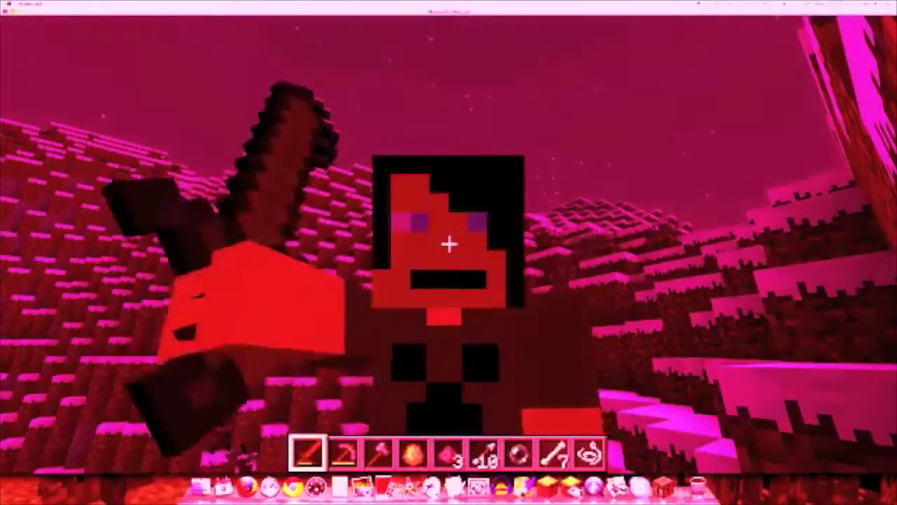
key(F5)
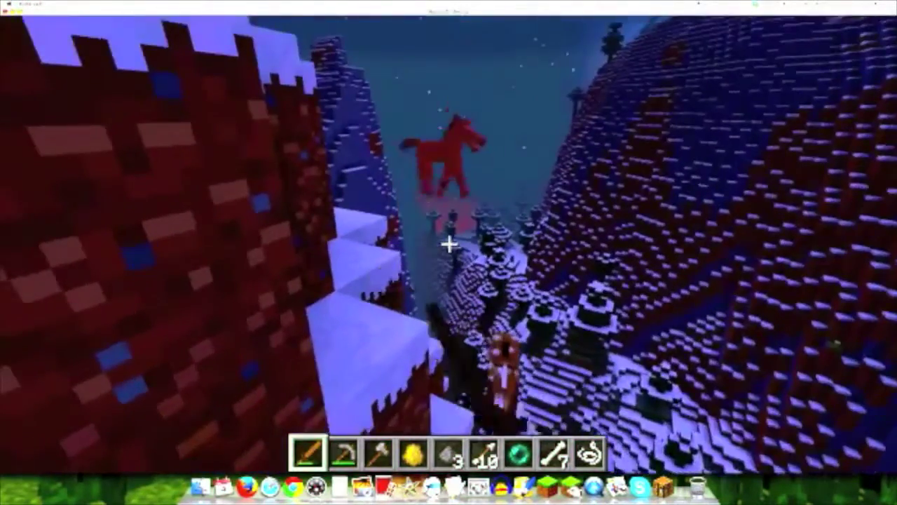
scroll(449, 244, down, 1)
scroll(449, 244, down, 1)
scroll(449, 244, down, 1)
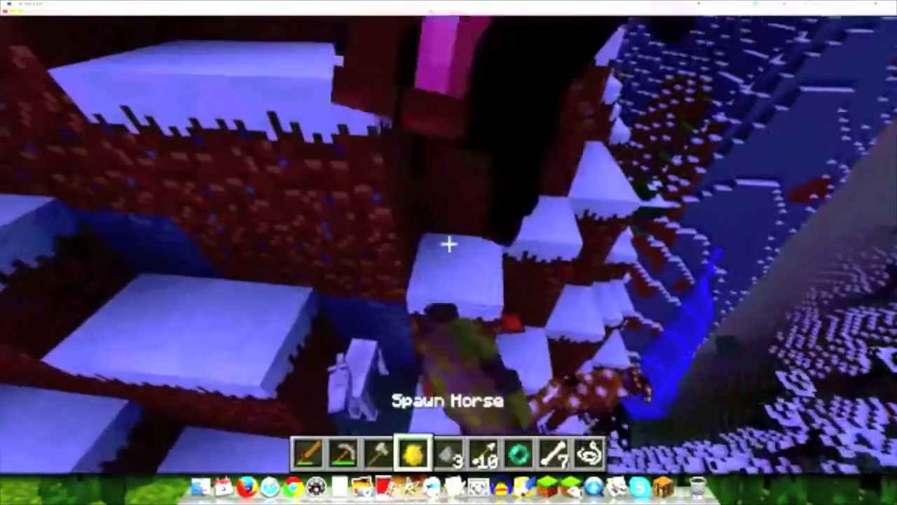
right_click(449, 244)
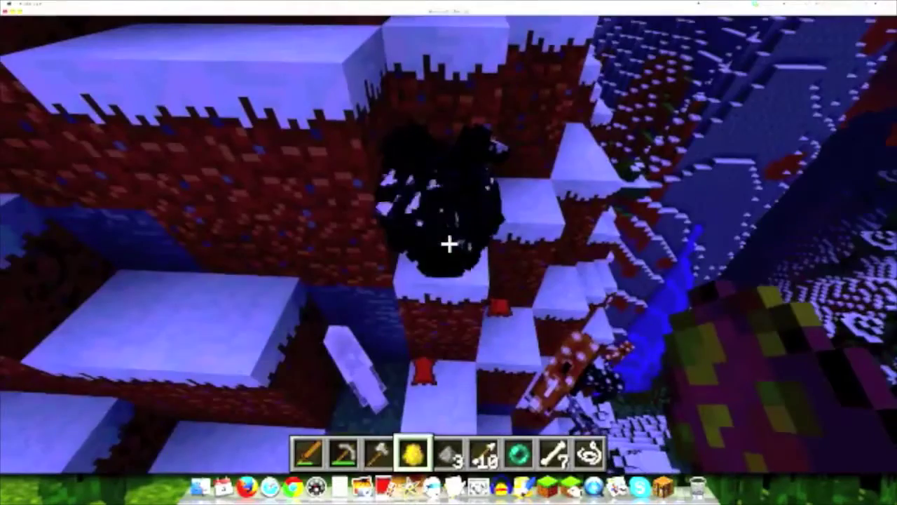
key(1)
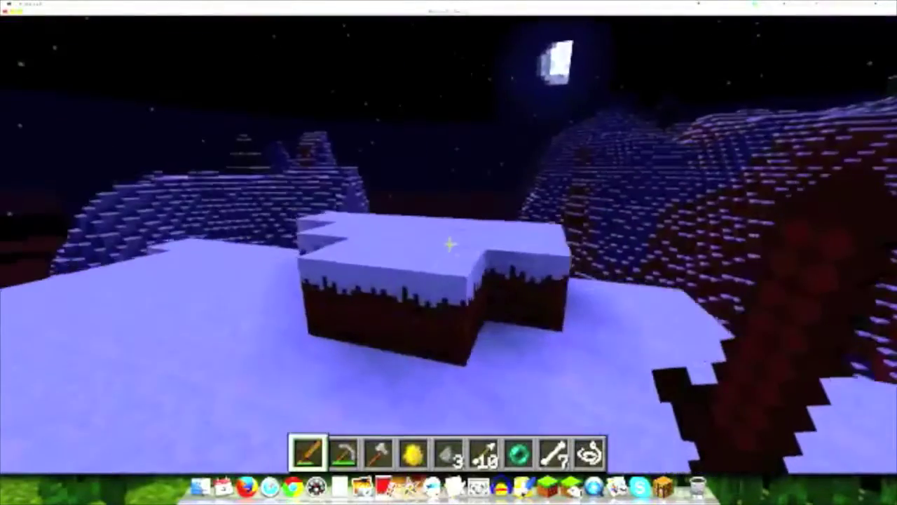
Break the snowy ground blocks ahead with the stone axe.
key(3)
click(449, 244)
drag(448, 244, 448, 244)
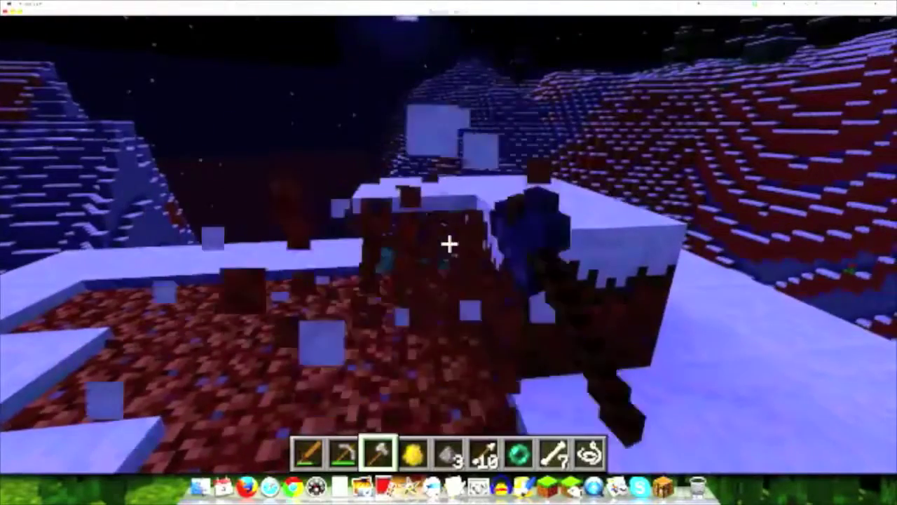
Wipe the whole inventory using Destroy Item in the creative menu.
key(e)
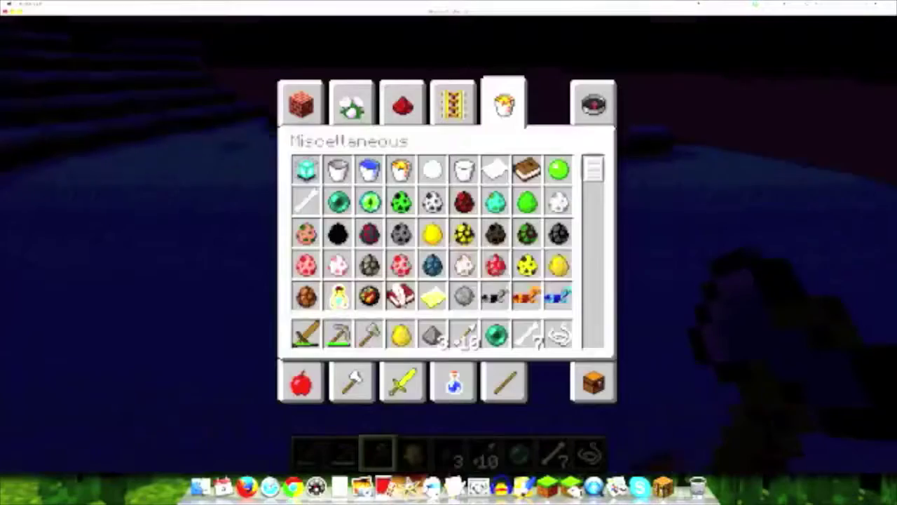
click(593, 384)
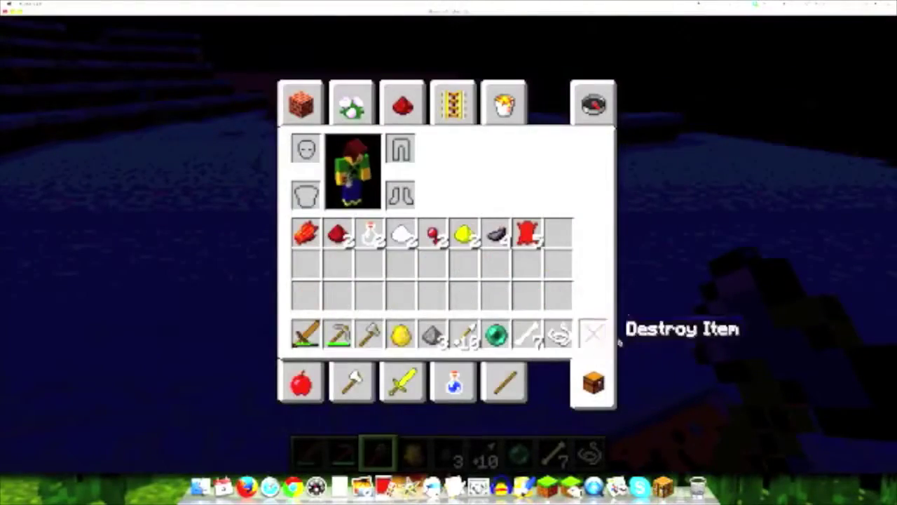
shift+click(589, 332)
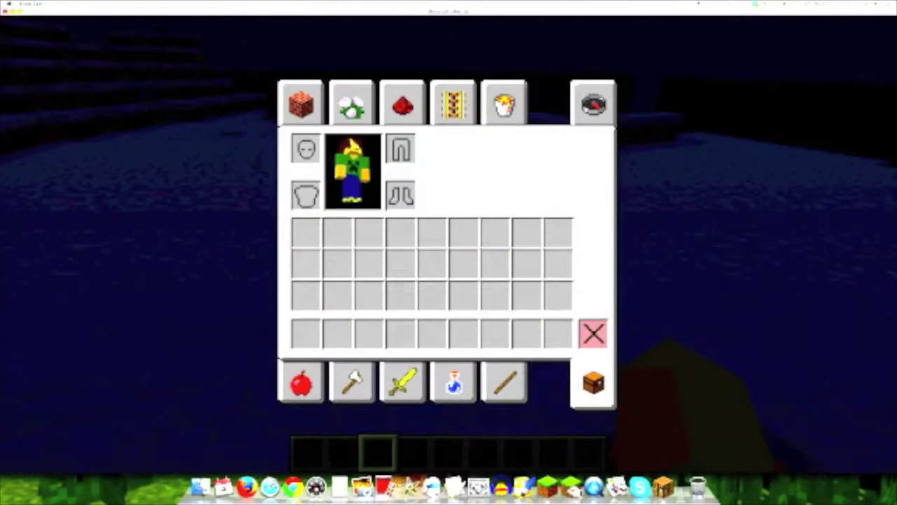
click(504, 104)
click(300, 104)
scroll(392, 246, down, 3)
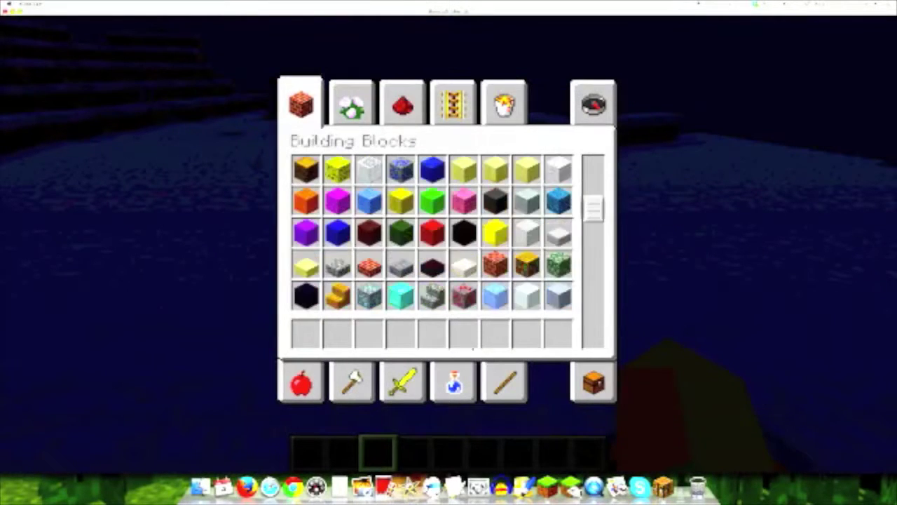
scroll(393, 295, down, 2)
scroll(393, 280, down, 2)
Put obsidian, redstone dust and a stone button into the first hotbar slots.
click(307, 265)
click(306, 334)
click(402, 104)
click(494, 233)
click(337, 334)
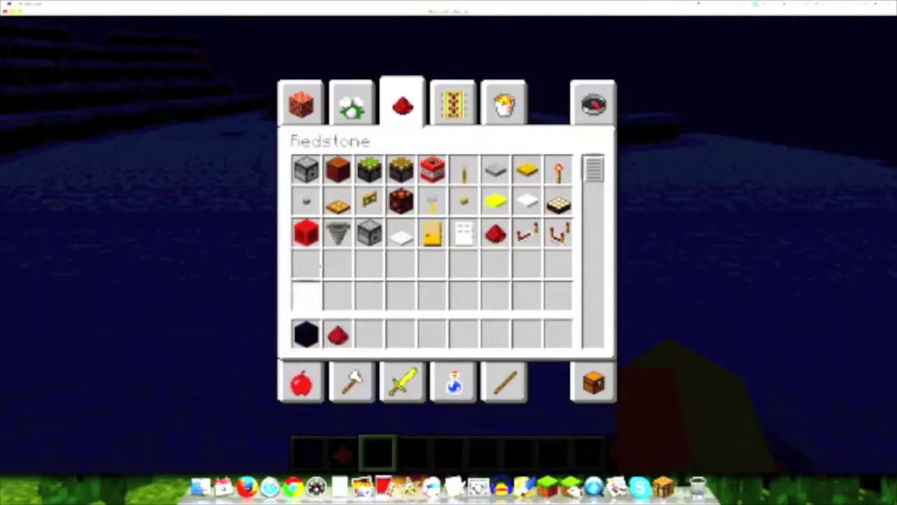
click(306, 203)
click(368, 334)
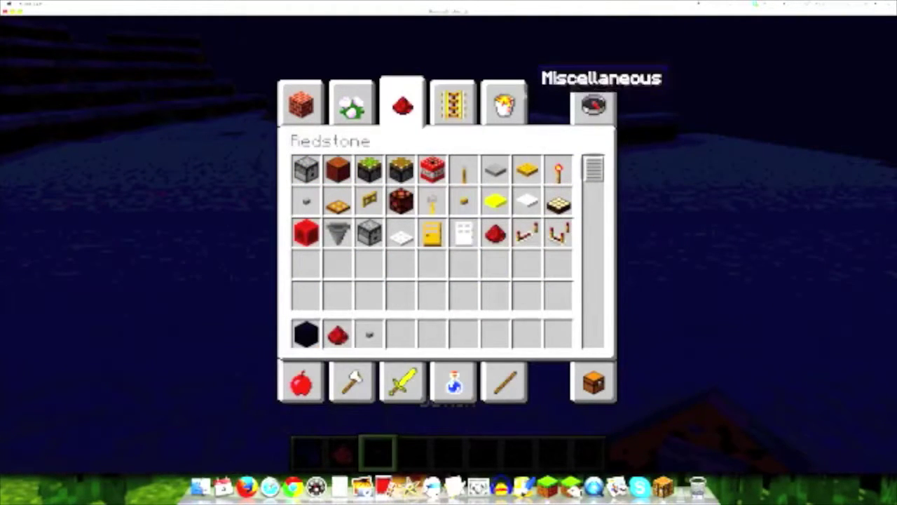
Add a water bucket, a repeater and TNT to the hotbar, then return to the world.
click(504, 104)
click(399, 168)
click(401, 334)
key(e)
key(4)
key(e)
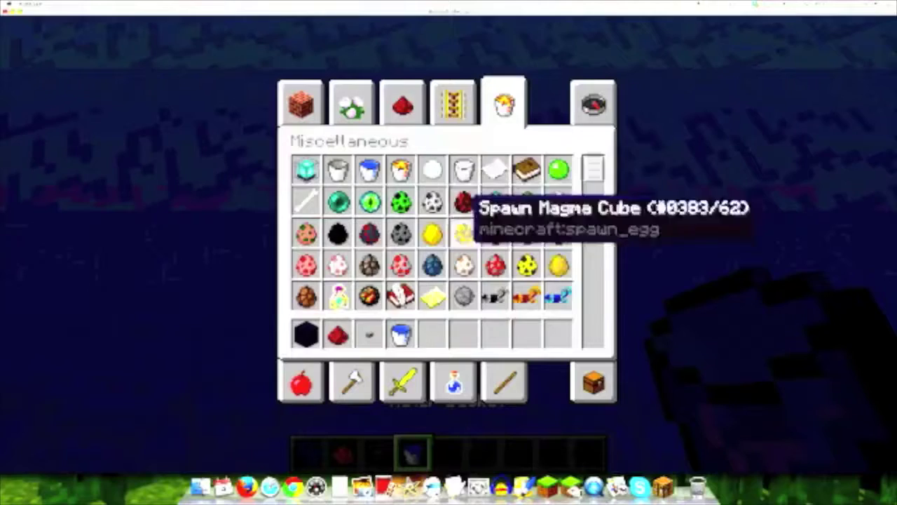
click(402, 104)
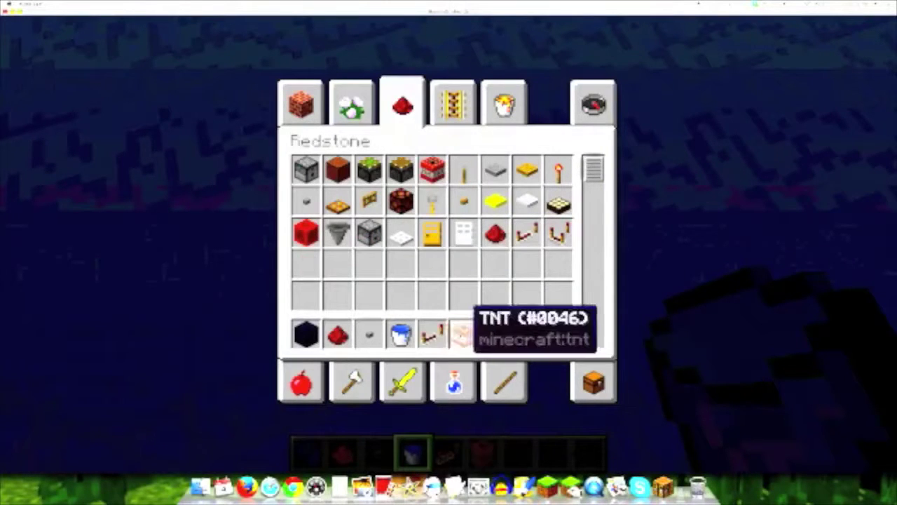
key(Escape)
Clear snow layers and place obsidian blocks forming two parallel walls with a channel.
key(1)
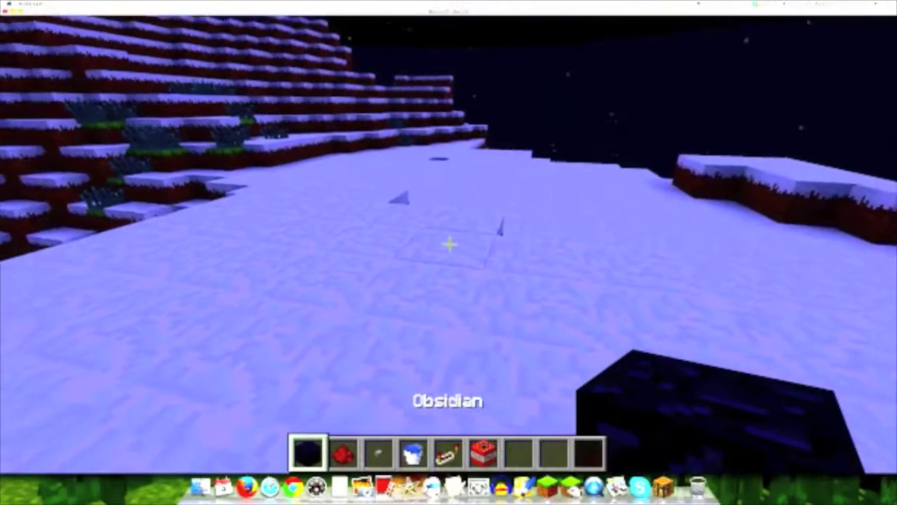
right_click(449, 244)
click(449, 244)
click(449, 244)
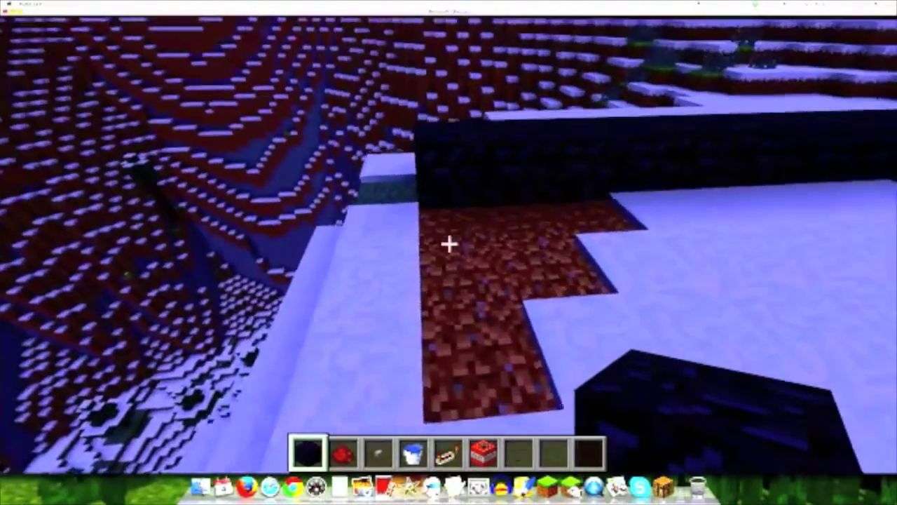
right_click(449, 244)
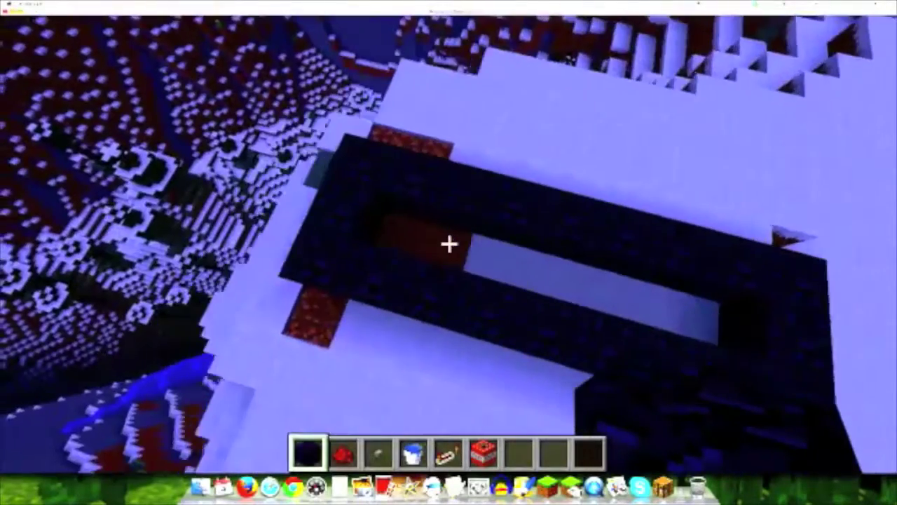
scroll(449, 244, down, 2)
scroll(449, 244, down, 1)
scroll(448, 244, up, 3)
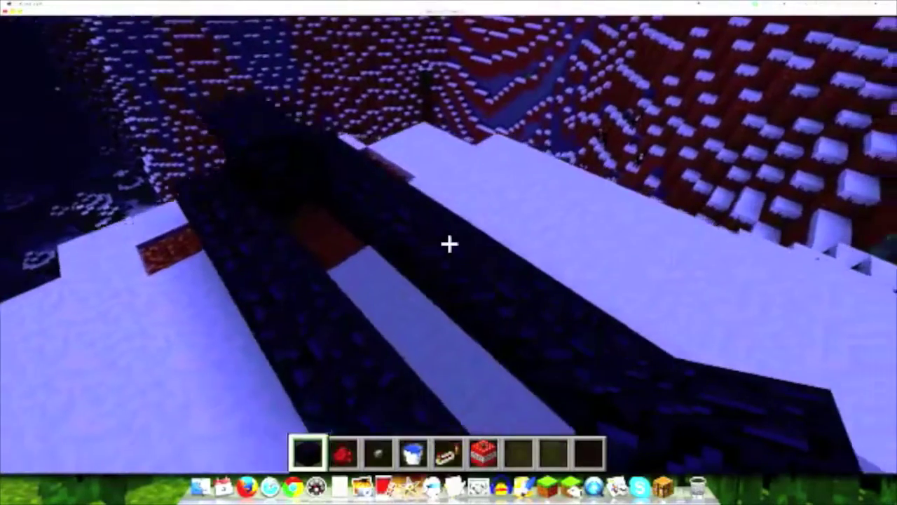
scroll(448, 244, down, 3)
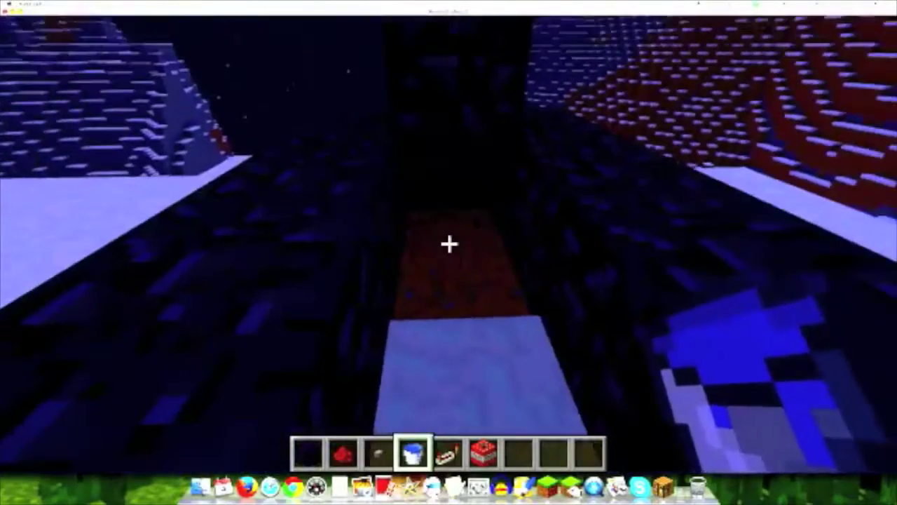
Pour water into the channel and place two repeaters beside it, adjusting their delays.
right_click(448, 244)
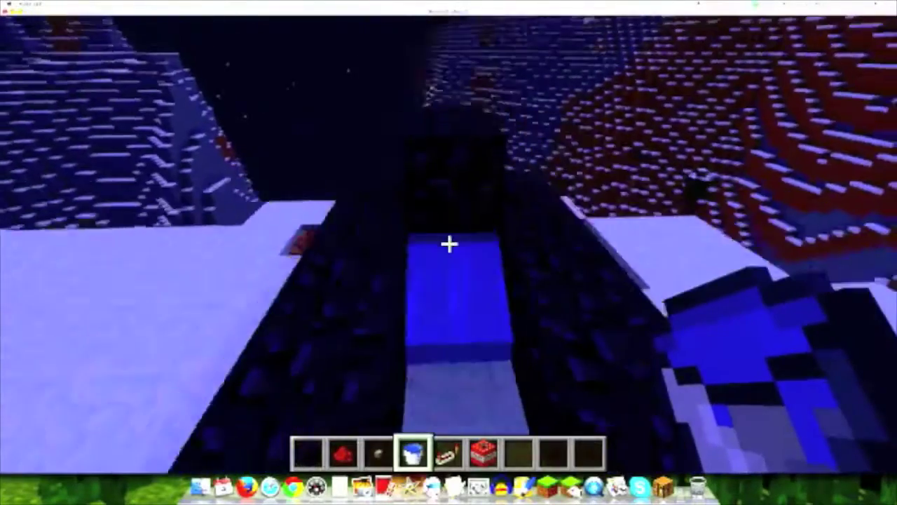
scroll(449, 244, up, 2)
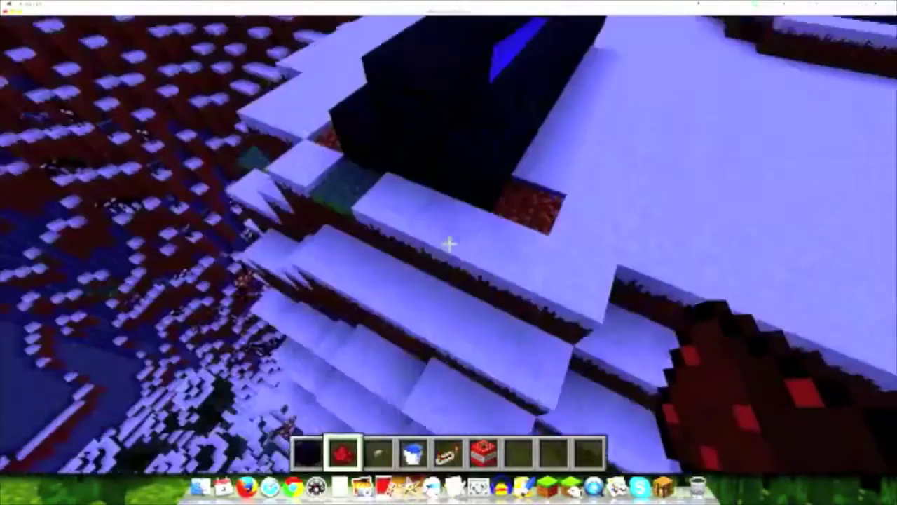
scroll(449, 244, down, 2)
scroll(448, 244, up, 1)
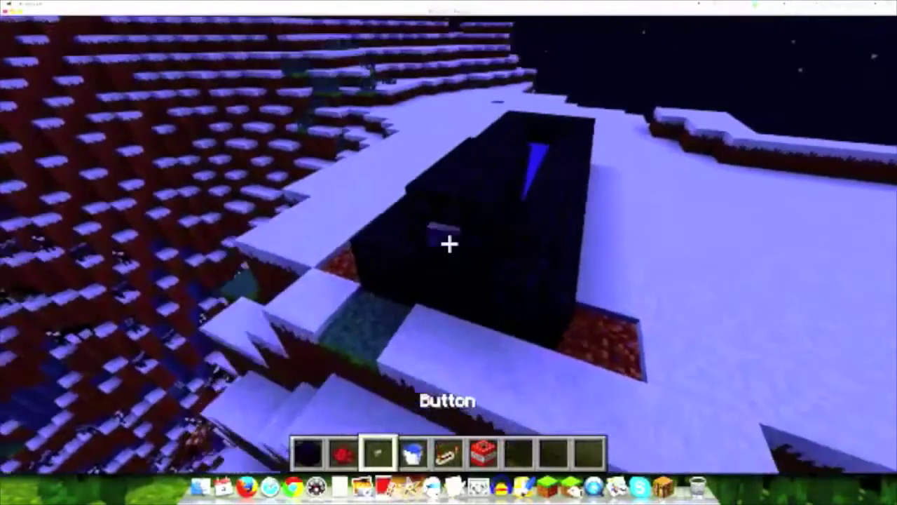
scroll(449, 244, down, 1)
scroll(448, 244, up, 1)
scroll(449, 244, up, 1)
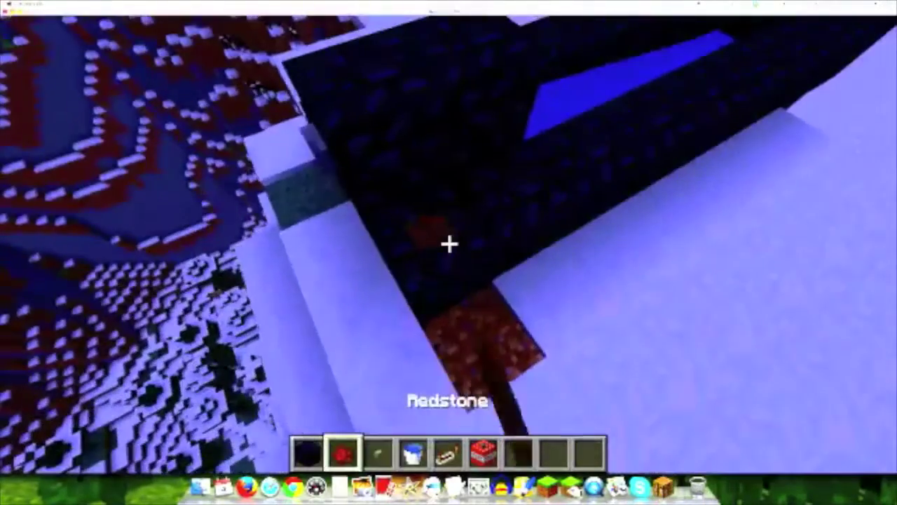
scroll(448, 244, down, 1)
scroll(448, 244, down, 2)
right_click(448, 244)
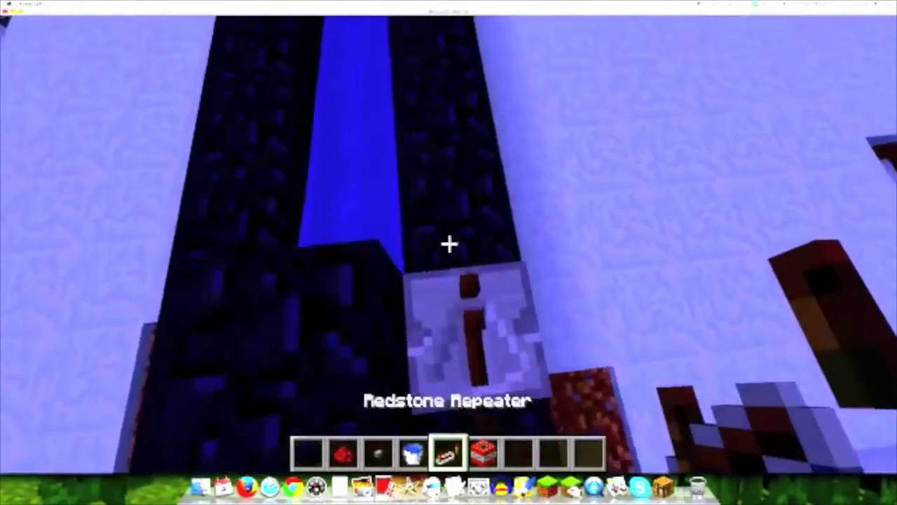
right_click(449, 244)
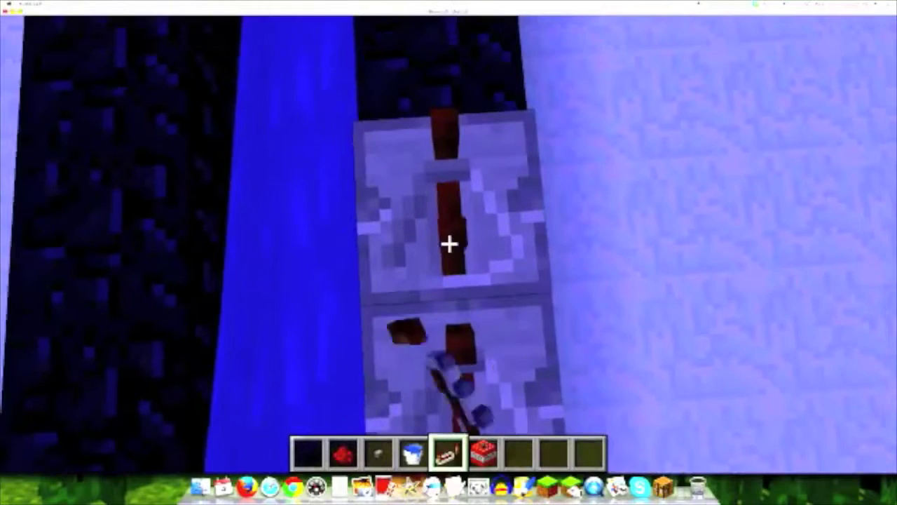
right_click(448, 244)
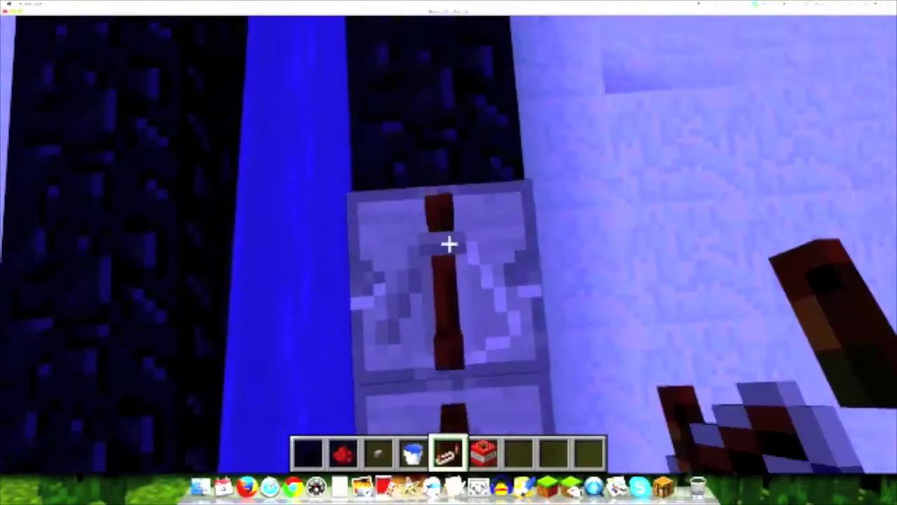
right_click(448, 244)
right_click(449, 244)
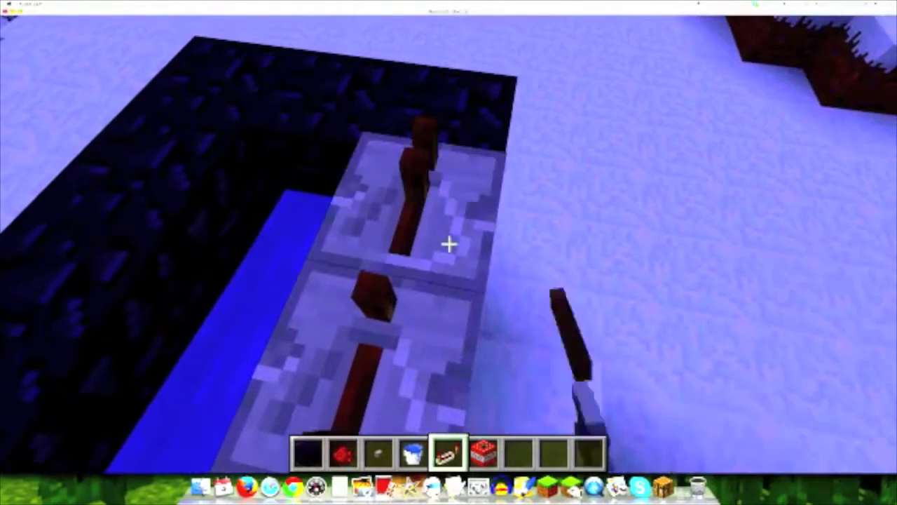
Lay redstone dust along the obsidian wall.
key(q)
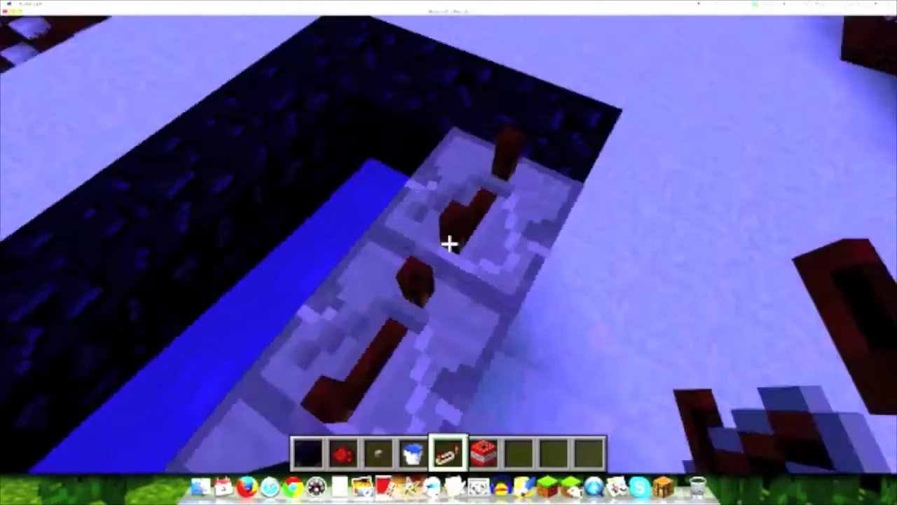
key(4)
scroll(449, 244, up, 1)
scroll(449, 244, up, 1)
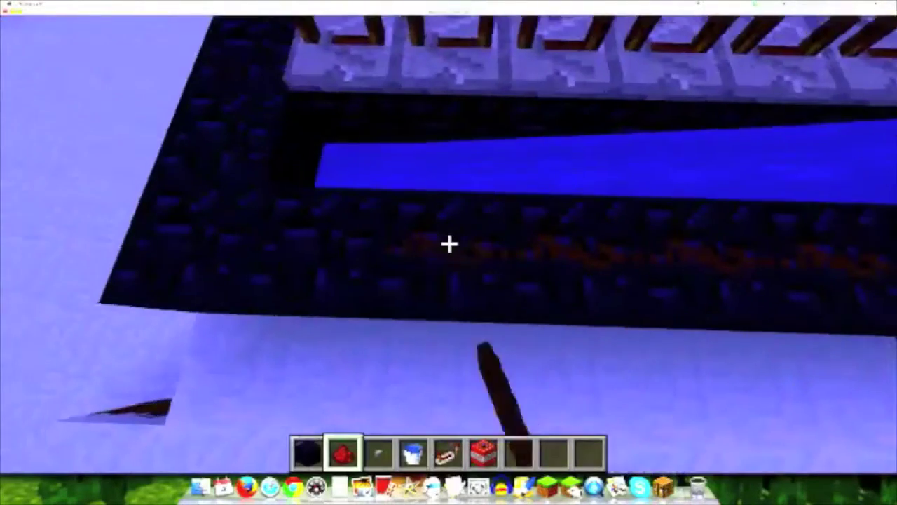
right_click(449, 244)
scroll(449, 244, up, 1)
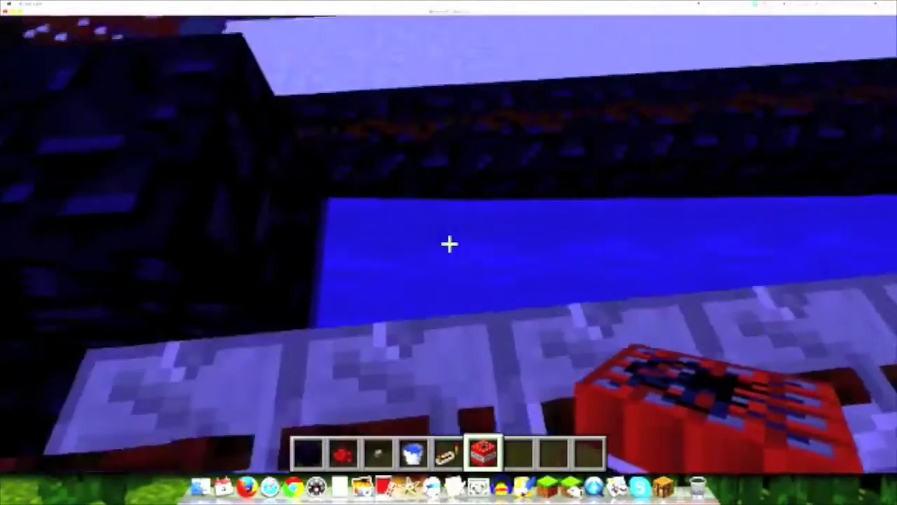
Replace the remaining water at the channel's end with TNT blocks.
right_click(448, 244)
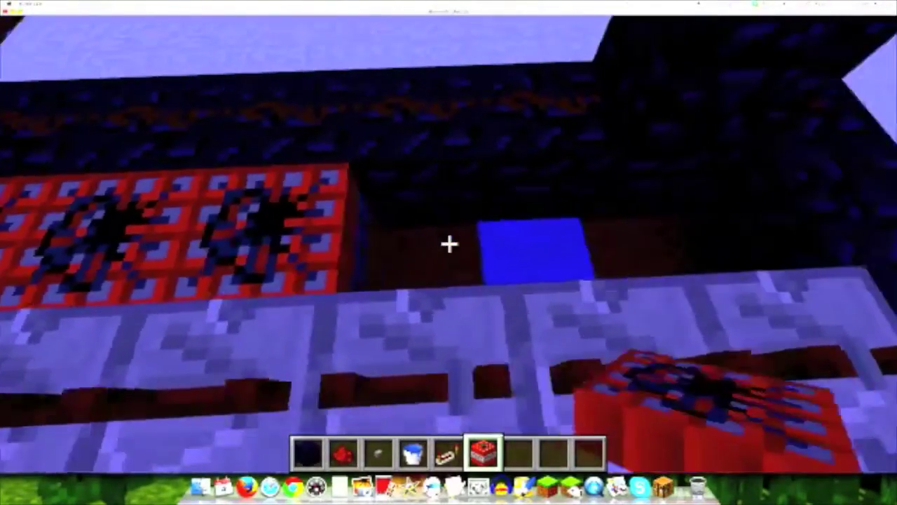
right_click(449, 244)
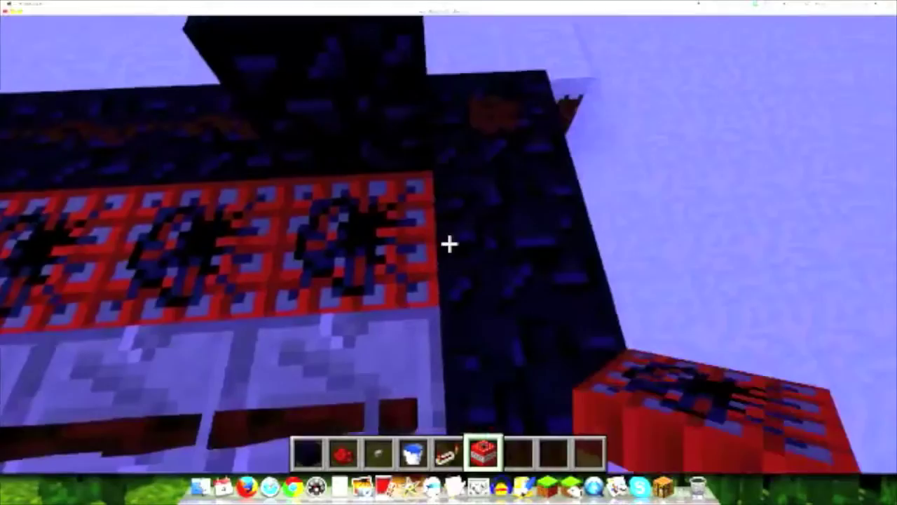
right_click(449, 244)
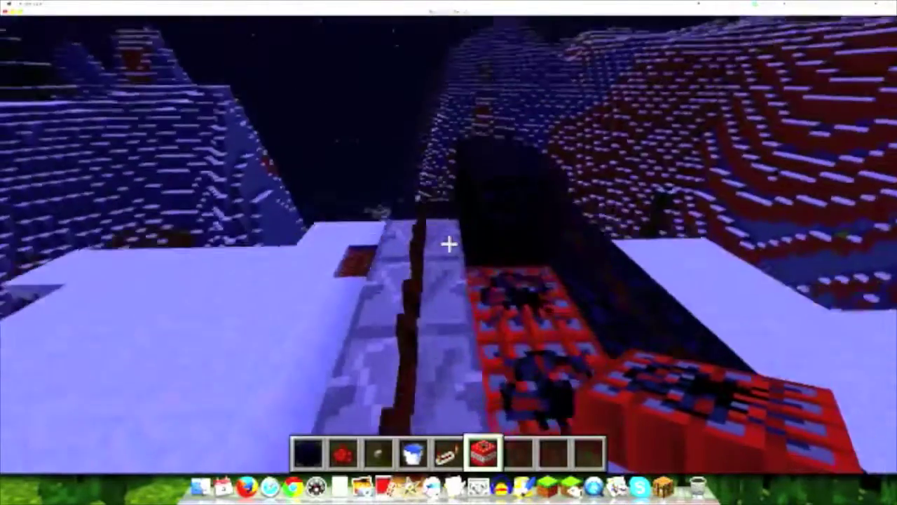
key(1)
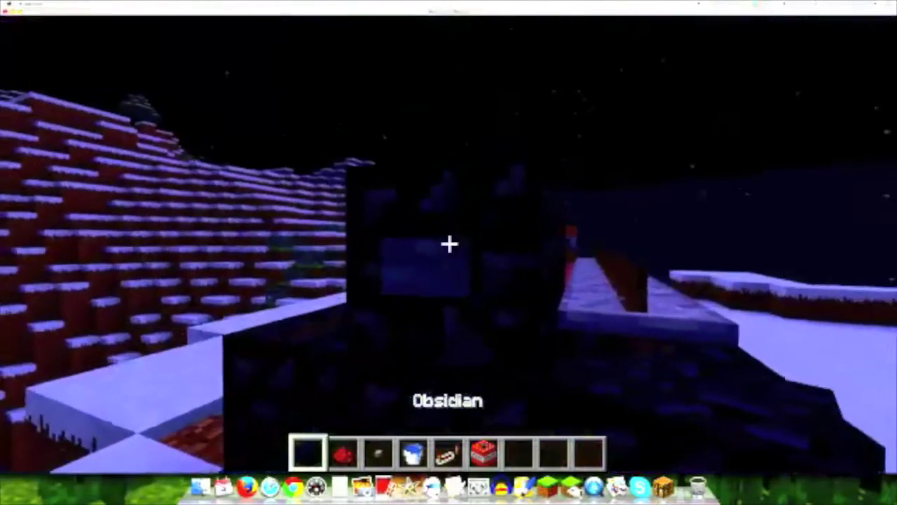
key(space)
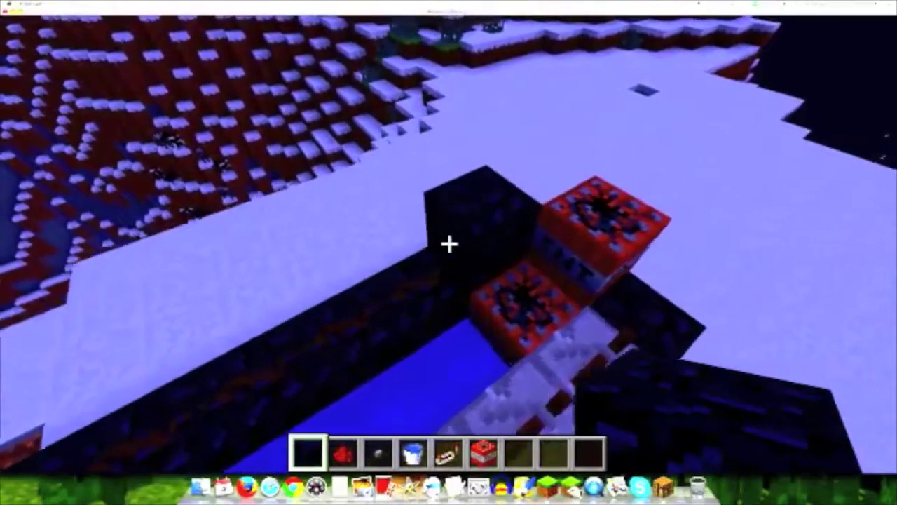
Cycle through the redstone and water bucket slots, then hold obsidian and fly upward.
key(2)
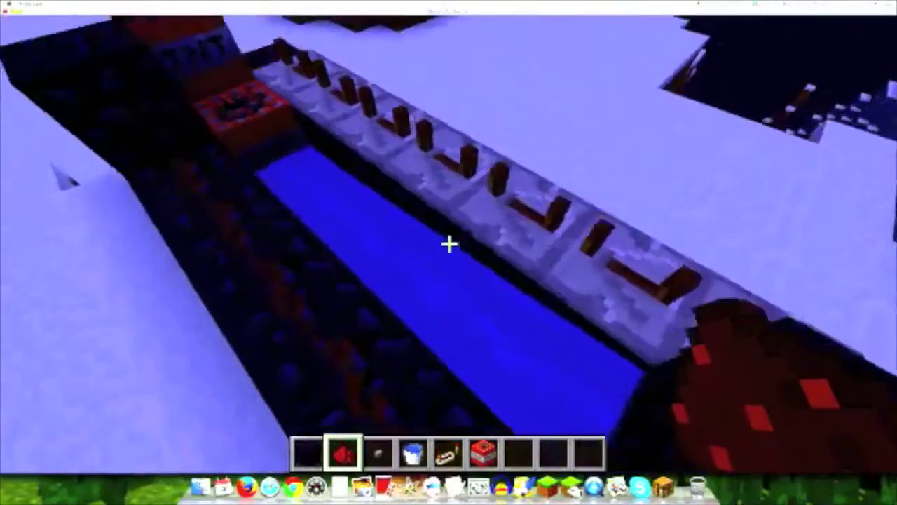
key(1)
key(2)
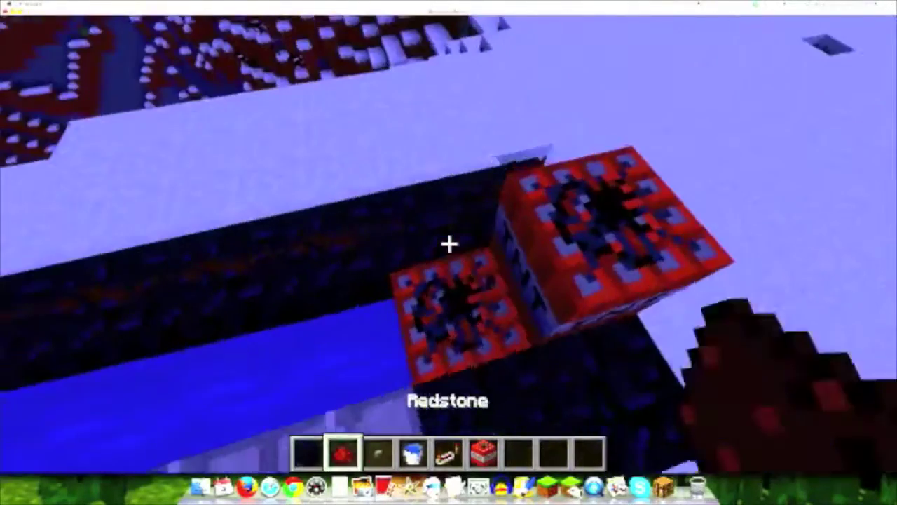
key(4)
key(1)
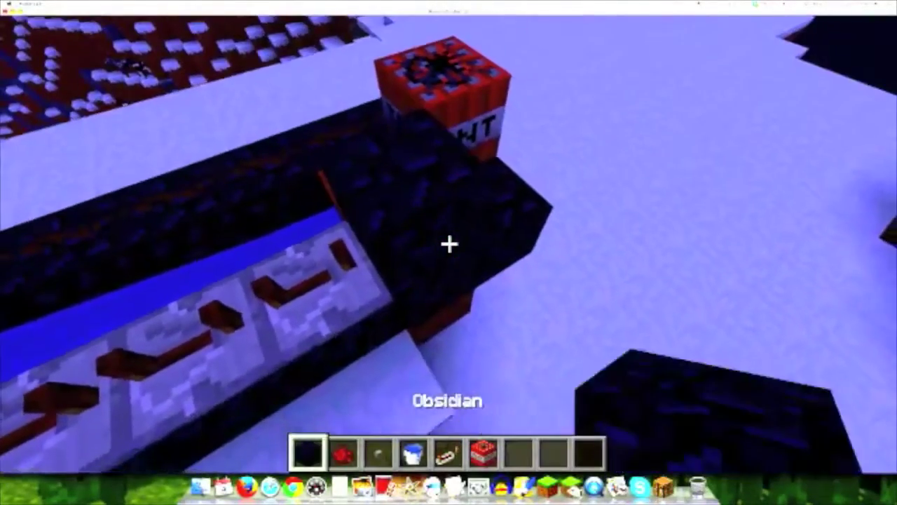
key(4)
key(2)
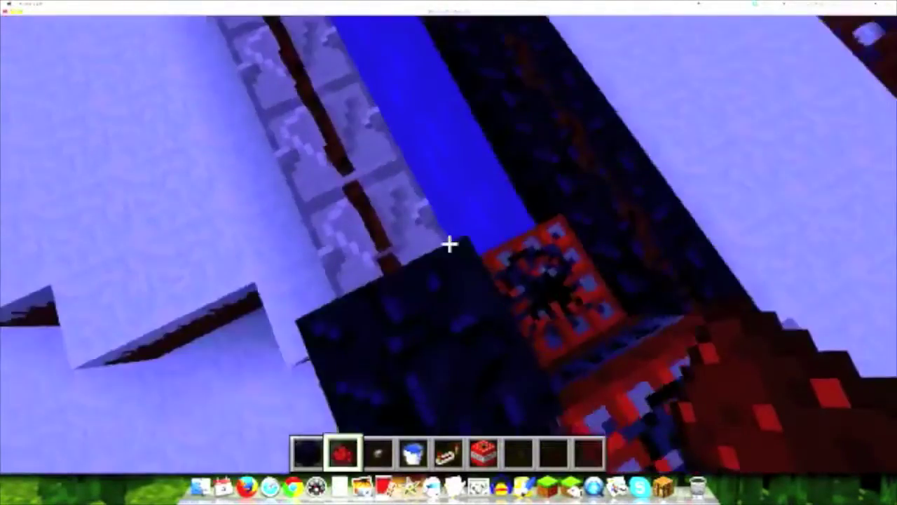
scroll(449, 245, down, 3)
scroll(448, 245, down, 2)
scroll(449, 245, up, 1)
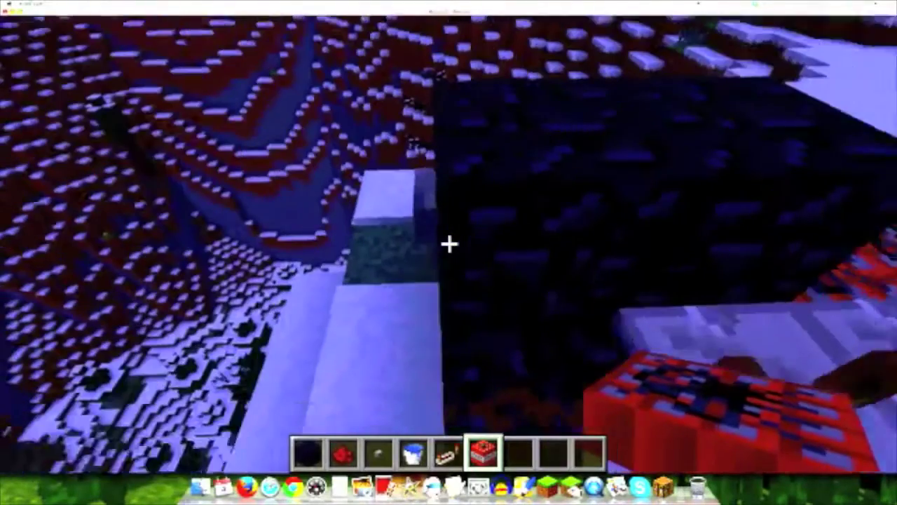
key(1)
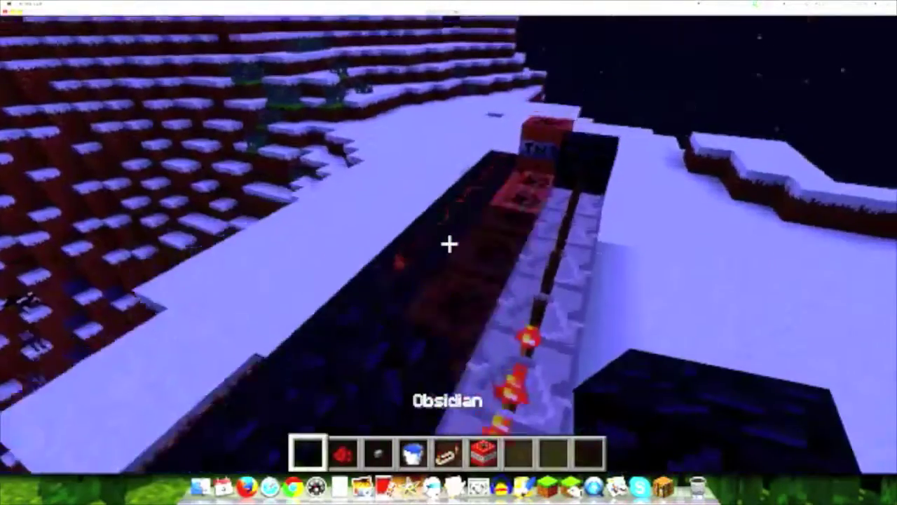
key(space)
key(space)
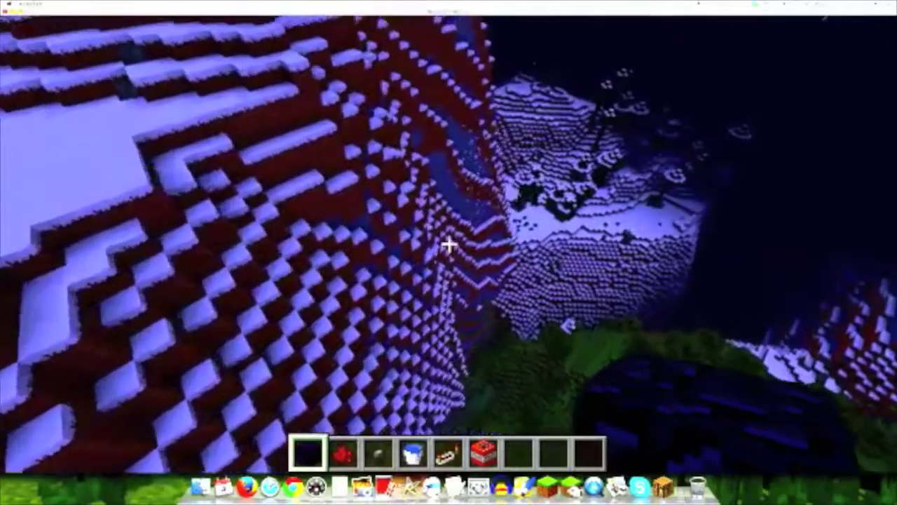
scroll(449, 245, down, 4)
scroll(448, 245, down, 2)
Take Oak Wood Planks from the creative inventory and stack two plank blocks on the snow.
key(e)
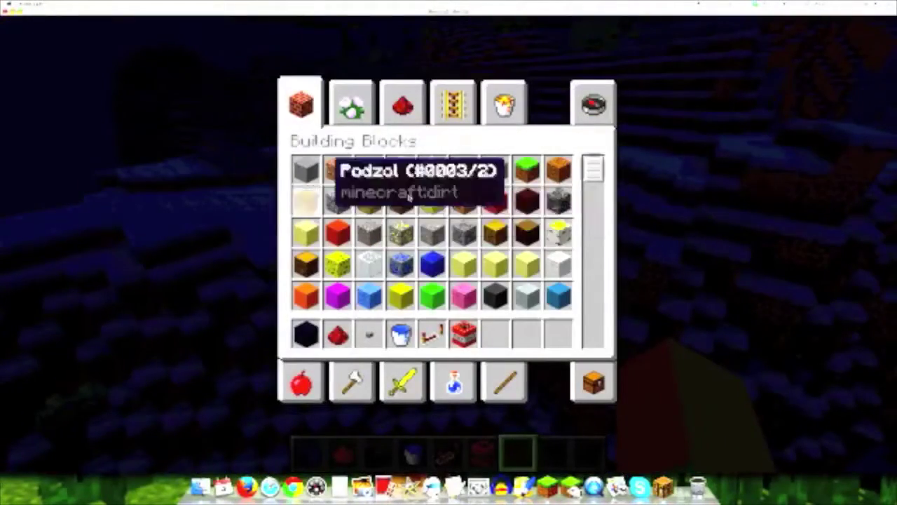
key(Escape)
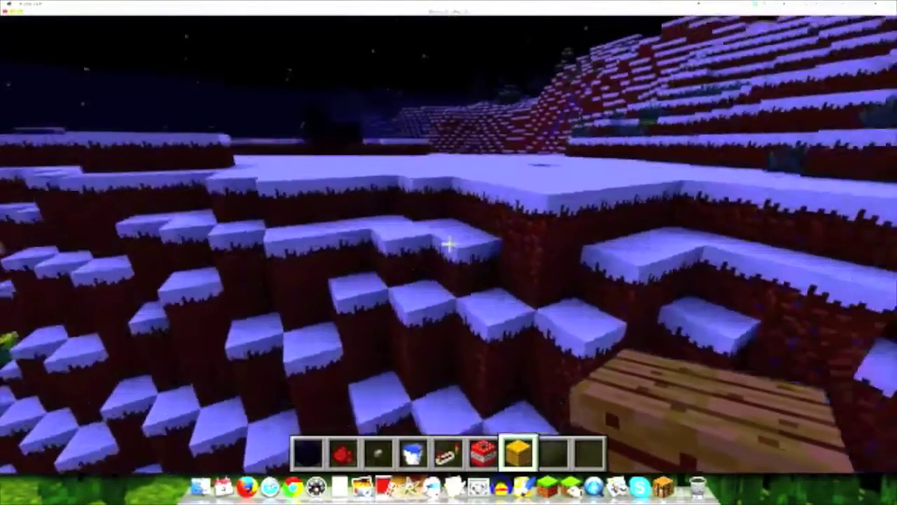
right_click(449, 244)
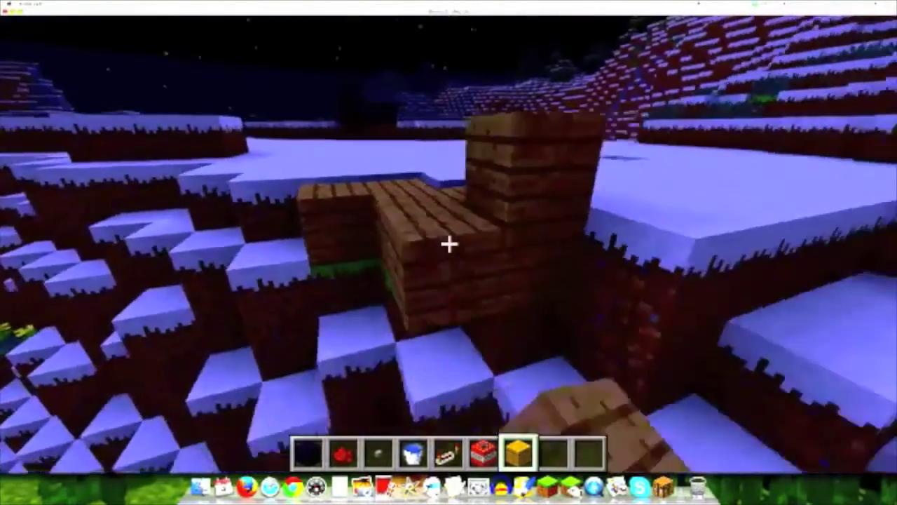
right_click(449, 245)
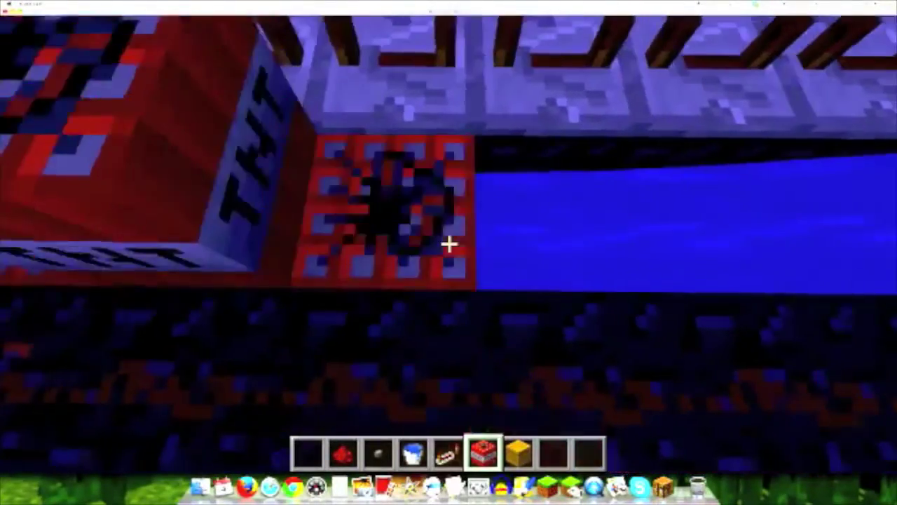
Place two more TNT blocks into the obsidian cannon.
right_click(449, 244)
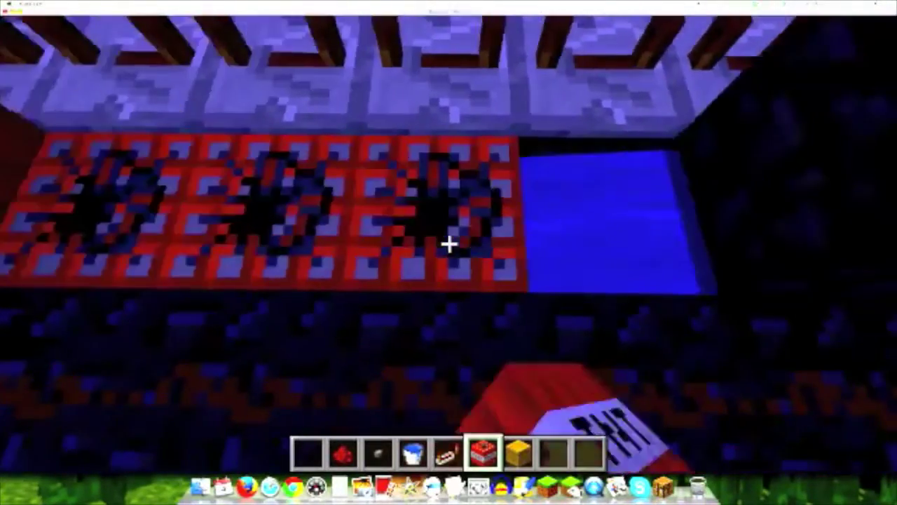
right_click(449, 244)
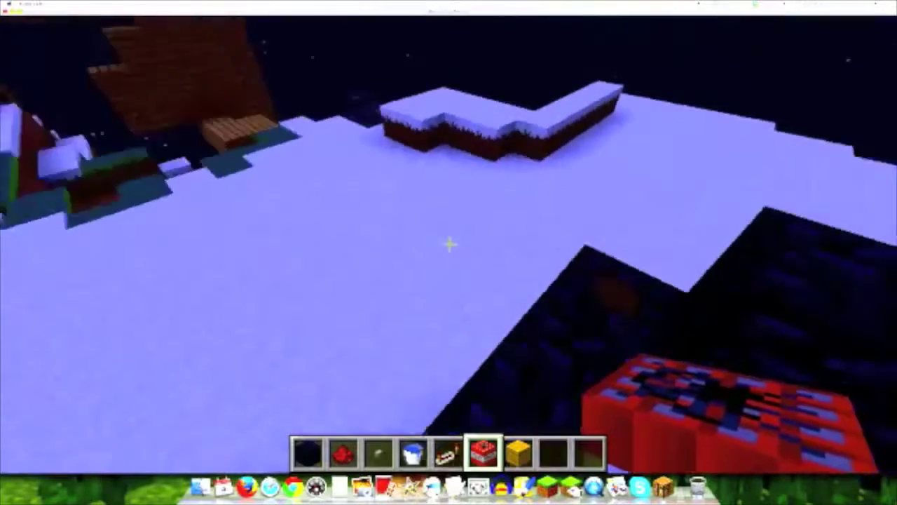
Run the /gamerule randomTickSpeed command and place TNT atop the wooden pillar.
key(slash)
text(gamerule randomTickSpeed 10000)
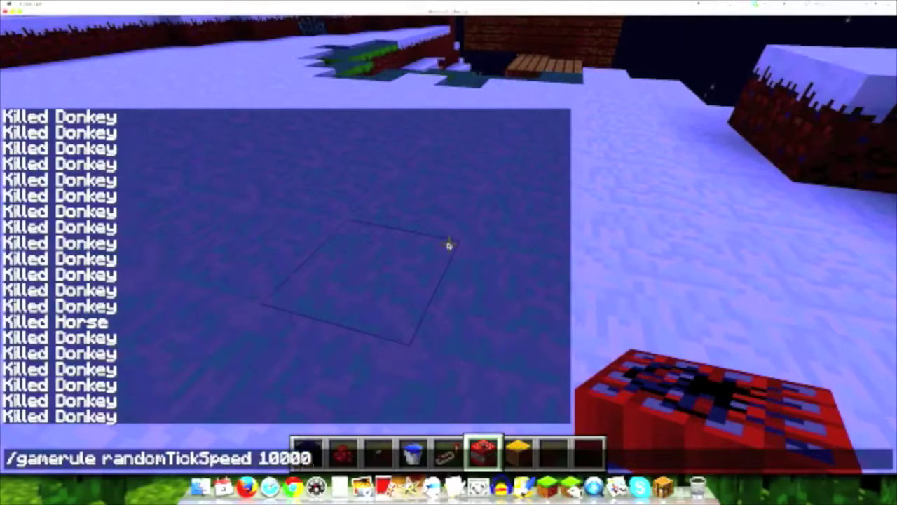
key(Return)
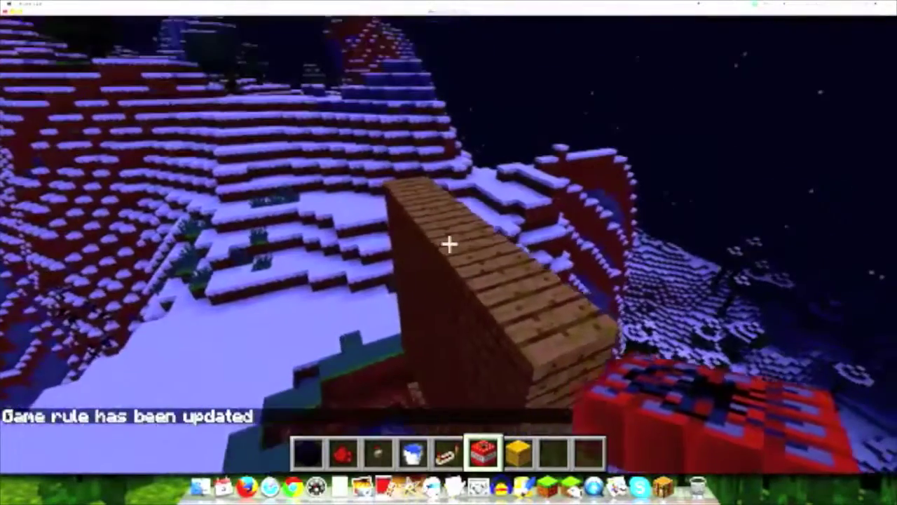
right_click(449, 244)
scroll(449, 243, down, 1)
scroll(448, 244, up, 1)
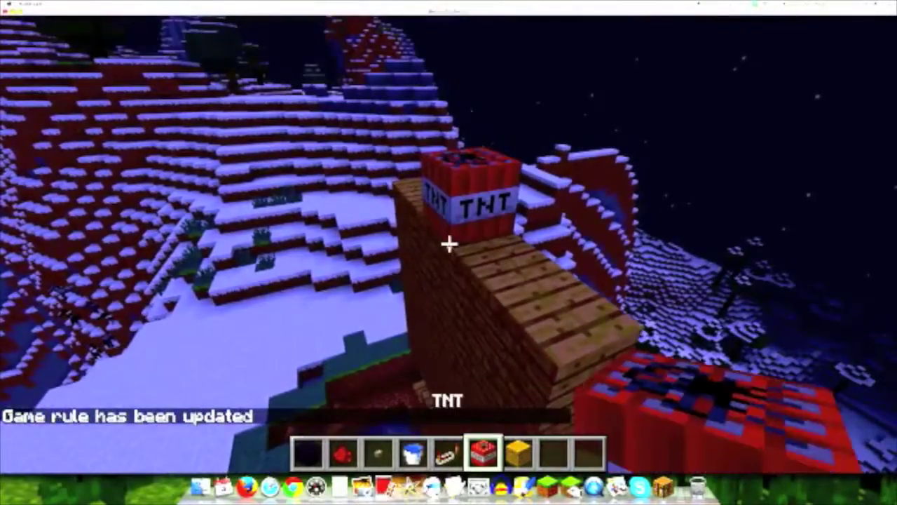
Light the pillar's TNT with flint and steel from the Tools tab, watching in third person.
key(e)
click(353, 382)
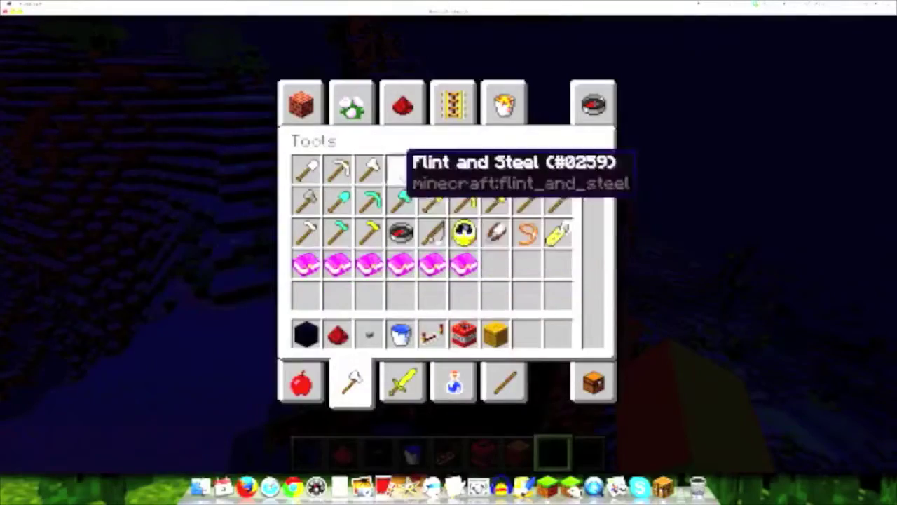
key(Escape)
right_click(448, 244)
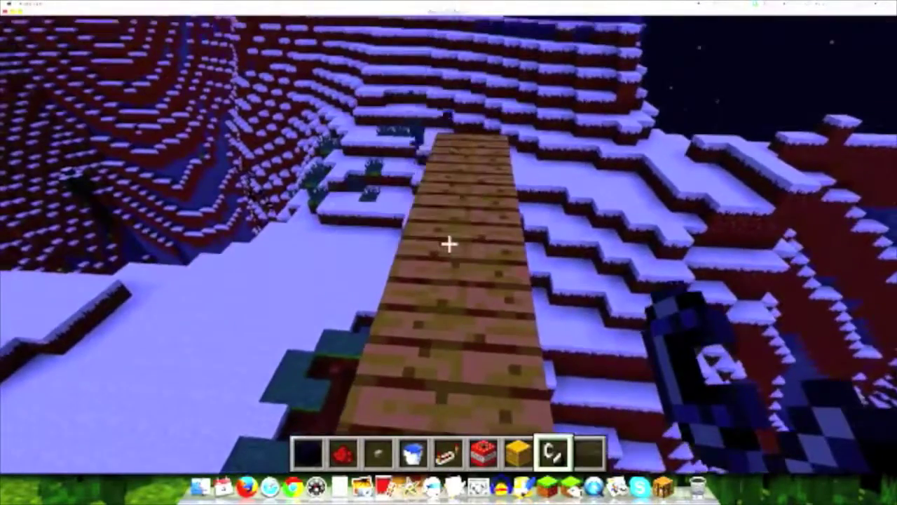
key(F5)
key(F5)
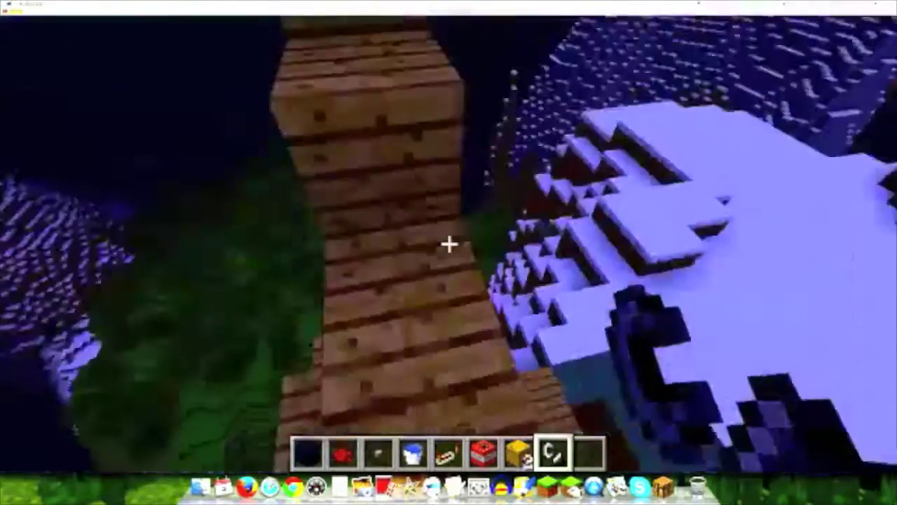
scroll(448, 244, up, 5)
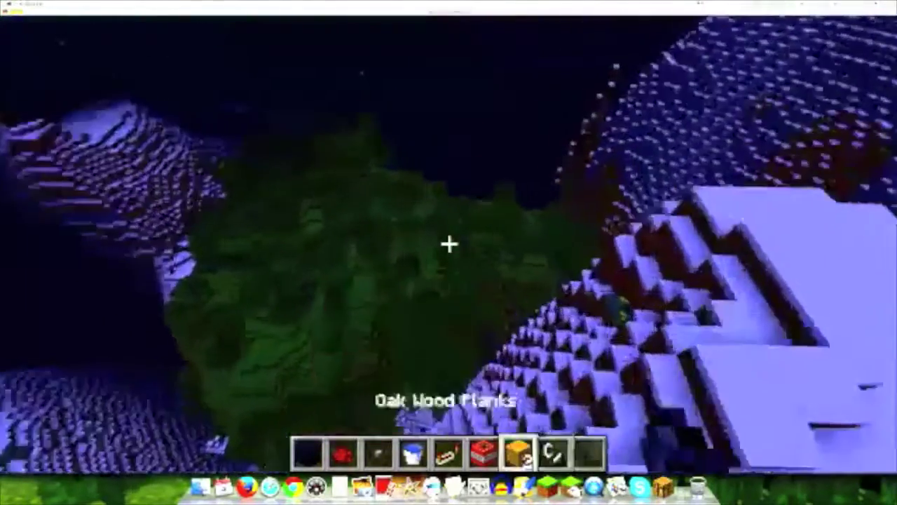
scroll(449, 244, down, 2)
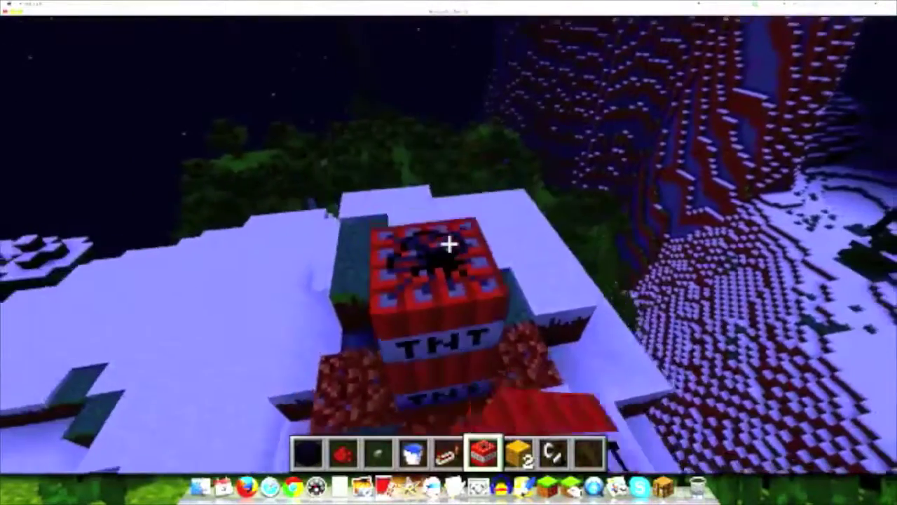
scroll(448, 244, down, 2)
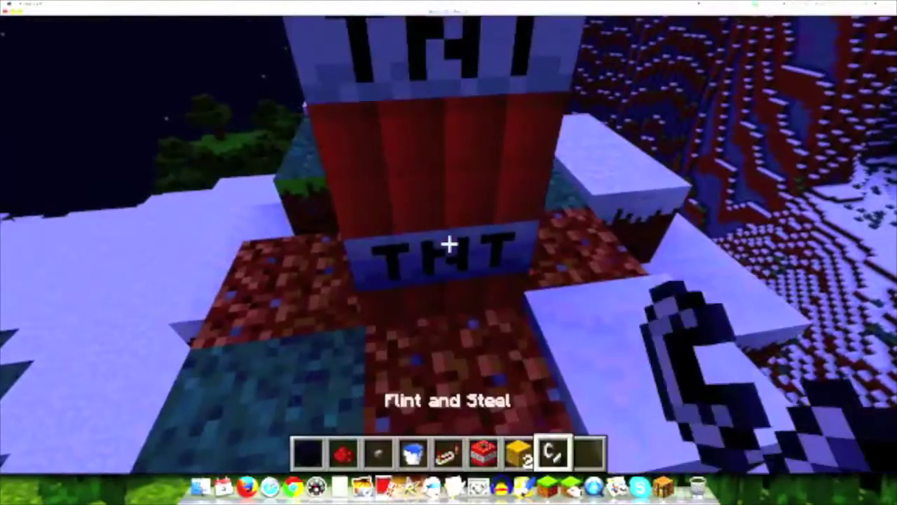
Ignite the hilltop TNT tower with flint and steel, then switch to empty slot 9.
right_click(449, 244)
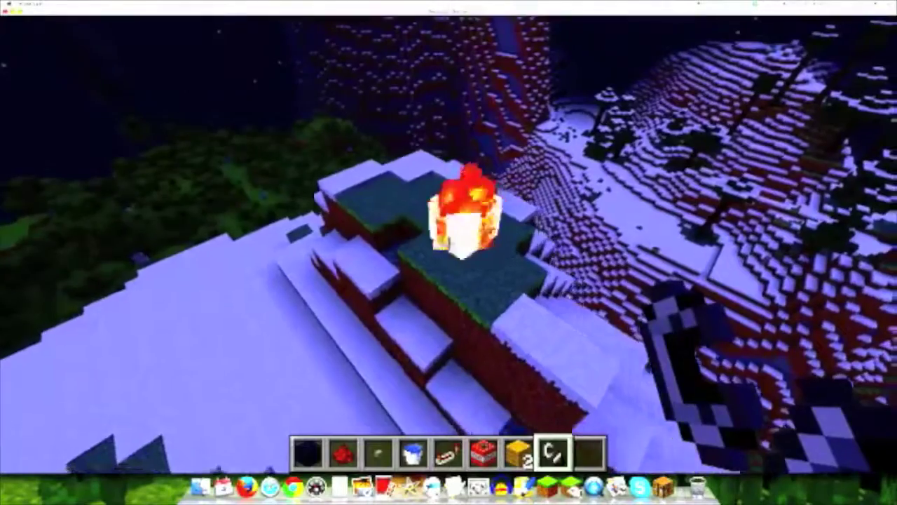
key(9)
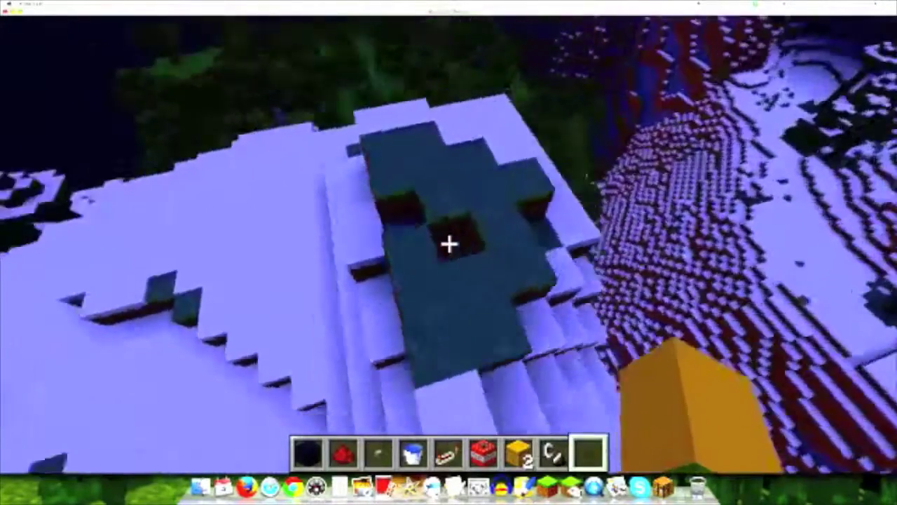
Switch the camera to the front-facing third-person view of the player.
key(slash)
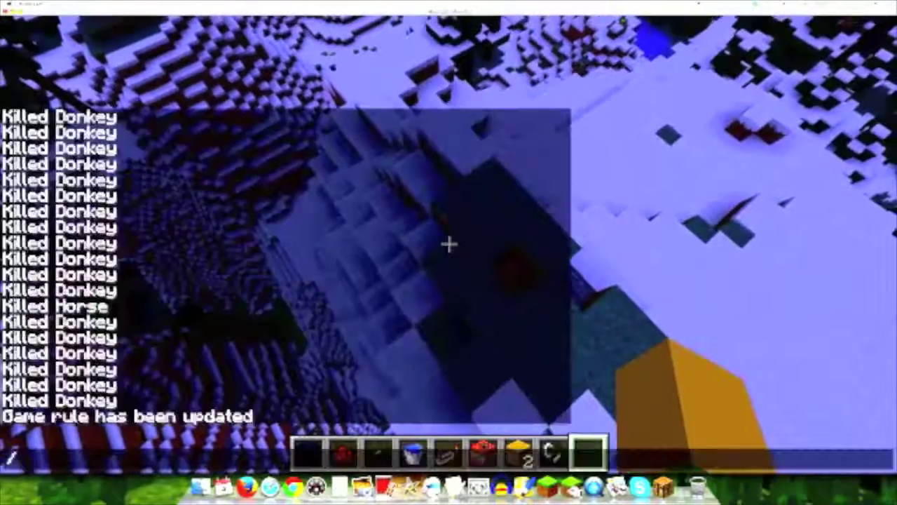
key(Escape)
key(F5)
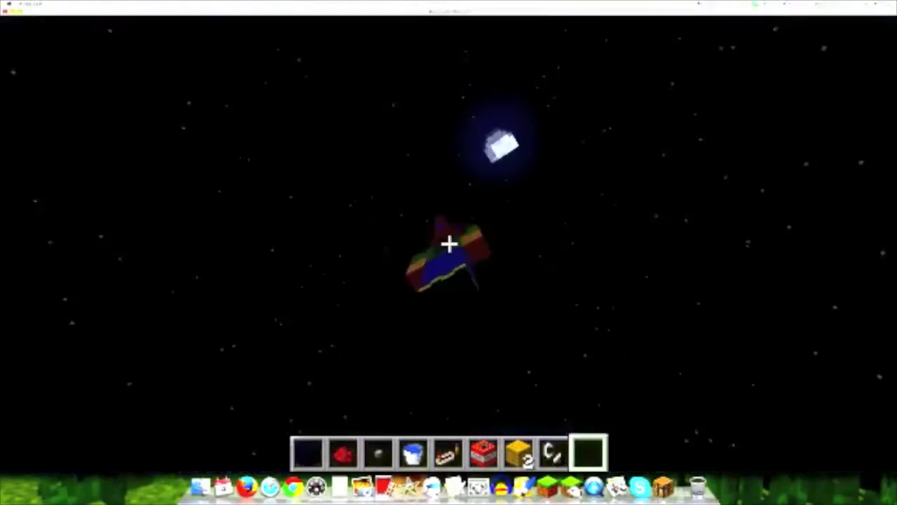
key(F5)
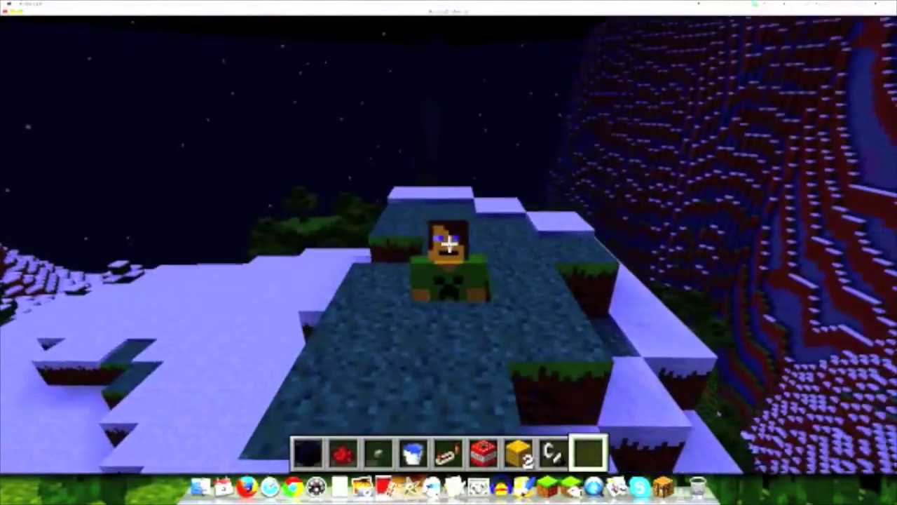
Set randomTickSpeed to 10000 by command and pause to the game menu.
key(slash)
text(gamerule randomTickSpeed 1)
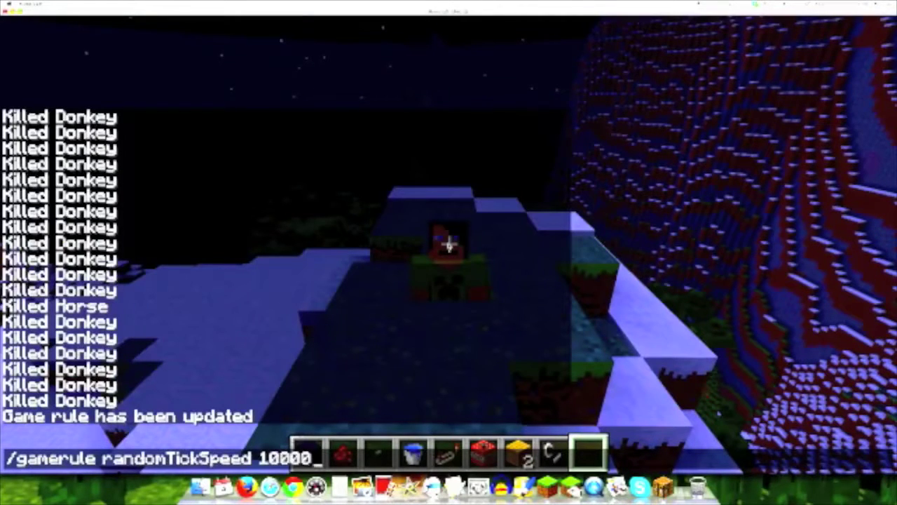
key(Return)
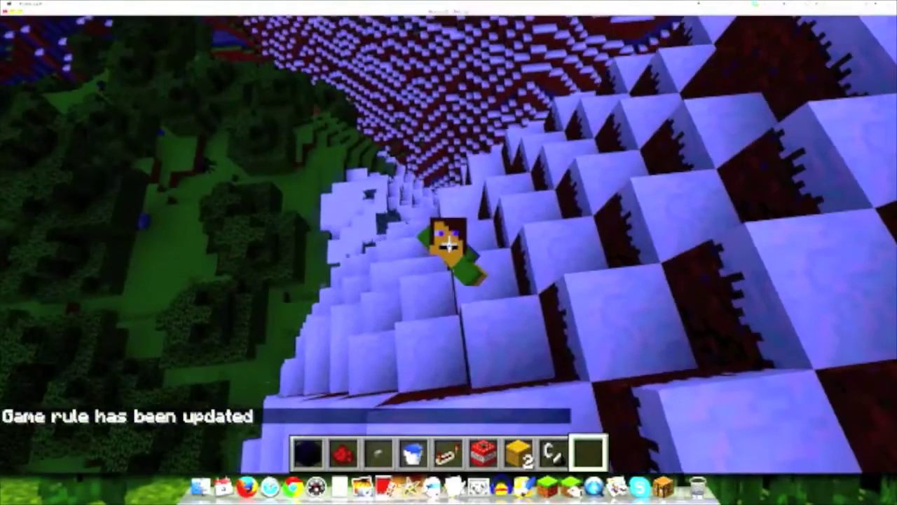
key(Escape)
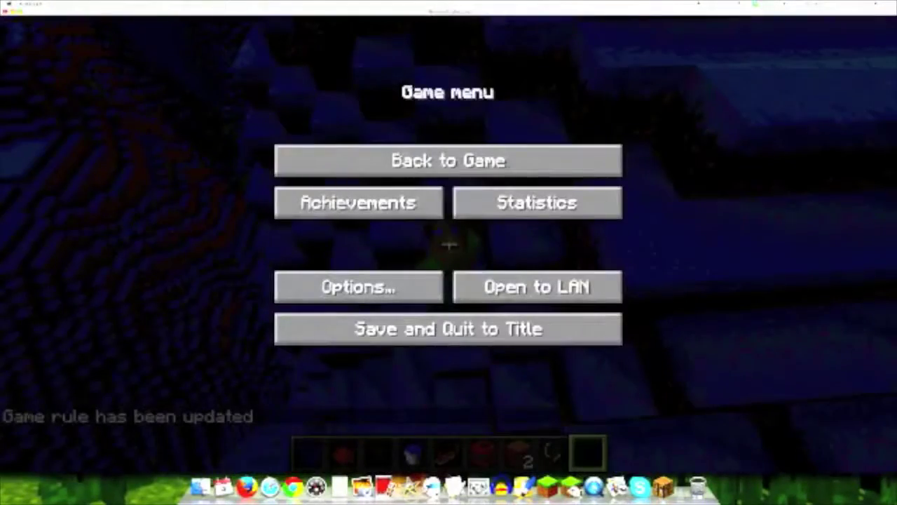